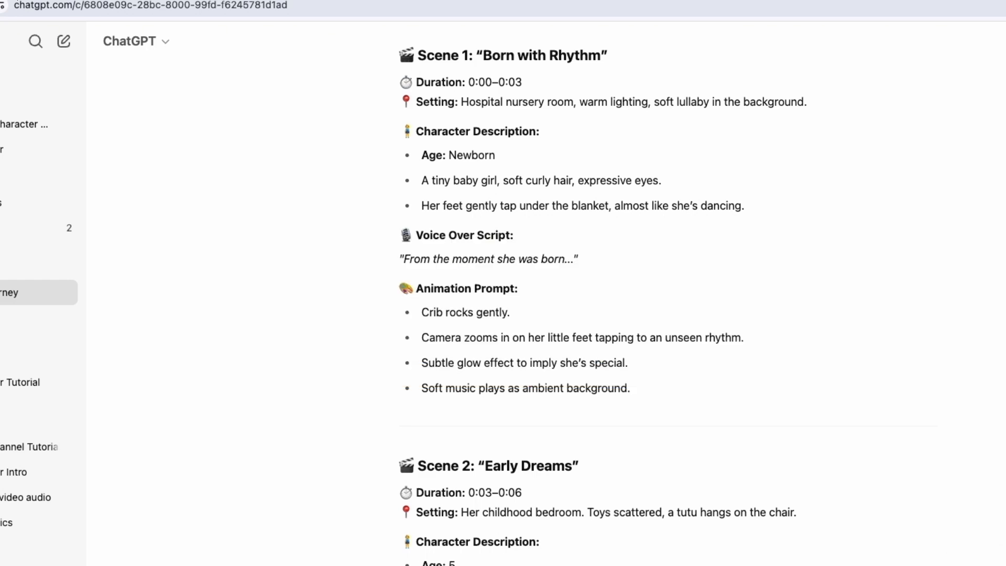
# Read through the scene-by-scene dancer story script, from Scene 1 to Scene 5, in the conversation.
pyautogui.scroll(7, 634, 282)
pyautogui.moveTo(610, 278); pyautogui.dragTo(575, 235)
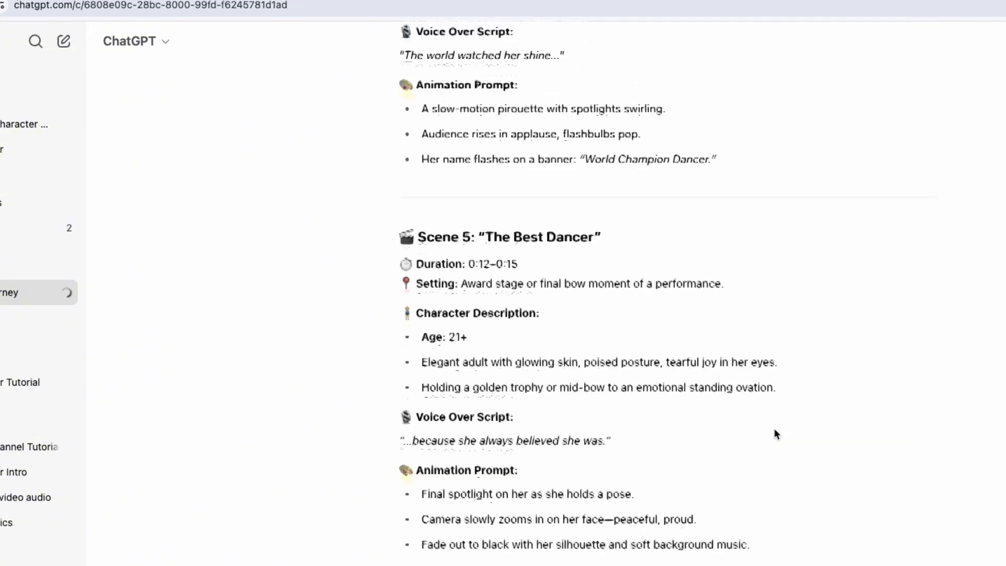
pyautogui.scroll(6, 775, 429)
pyautogui.scroll(15, 775, 434)
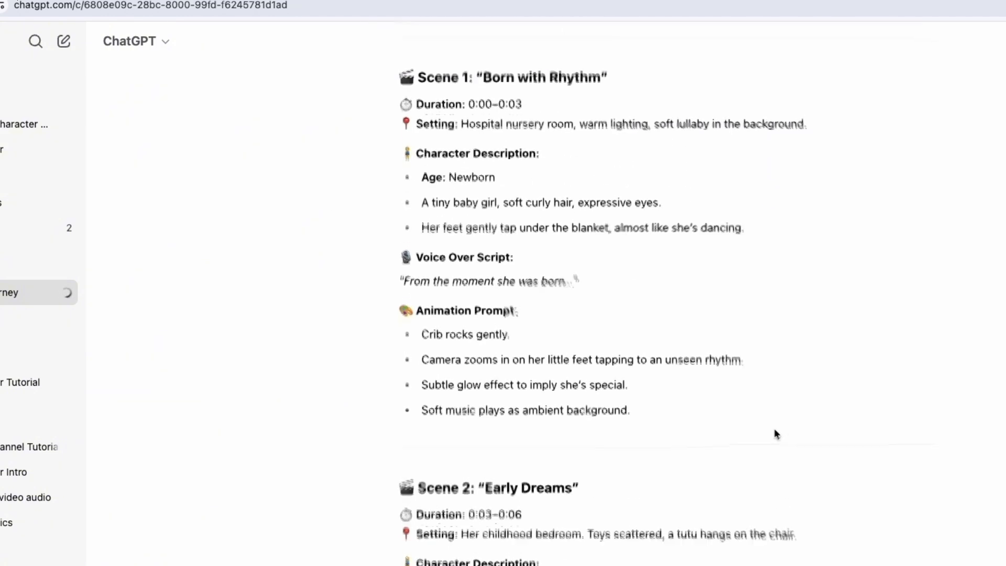
pyautogui.scroll(-2, 777, 434)
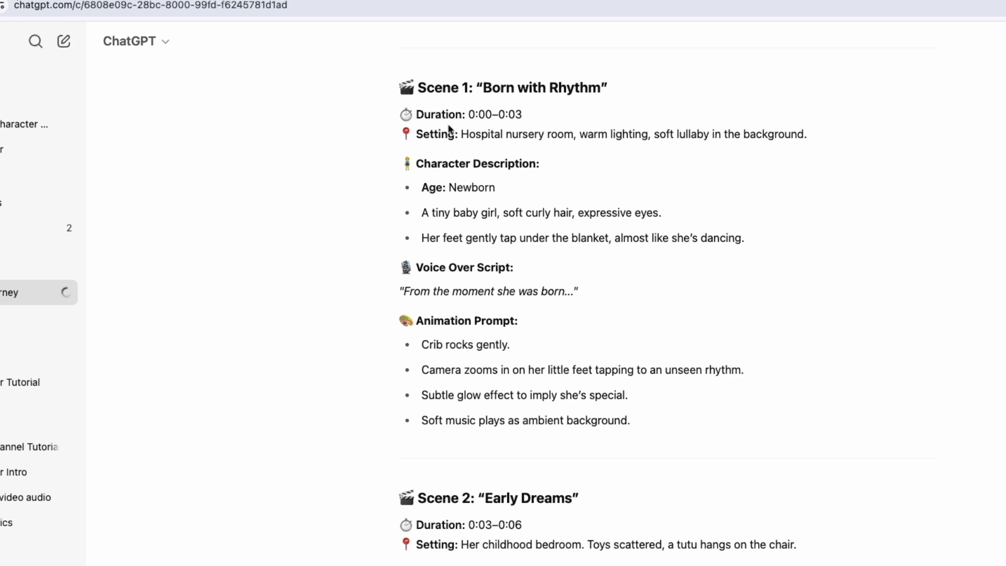
pyautogui.scroll(-1, 443, 351)
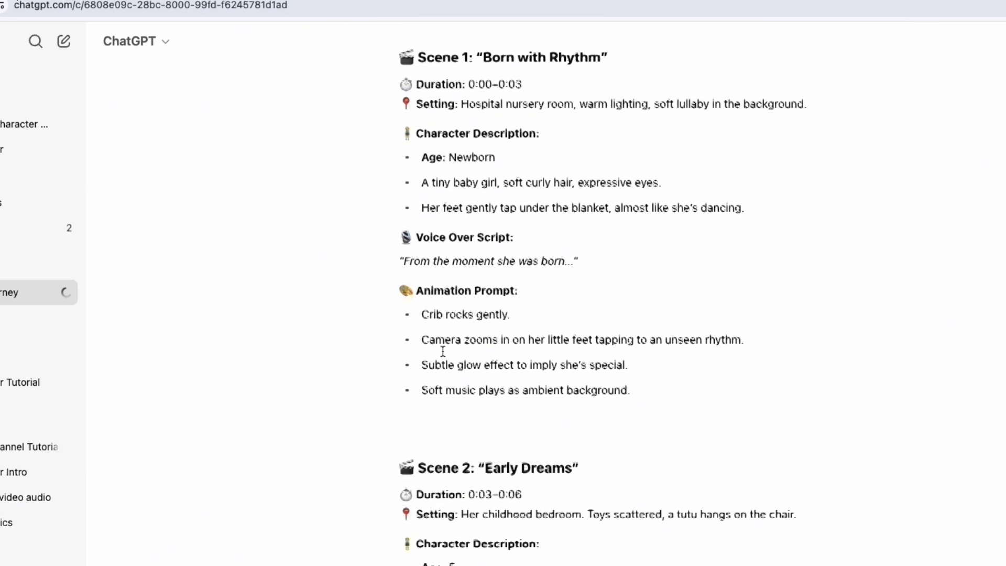
pyautogui.scroll(3, 442, 362)
pyautogui.scroll(-2, 442, 373)
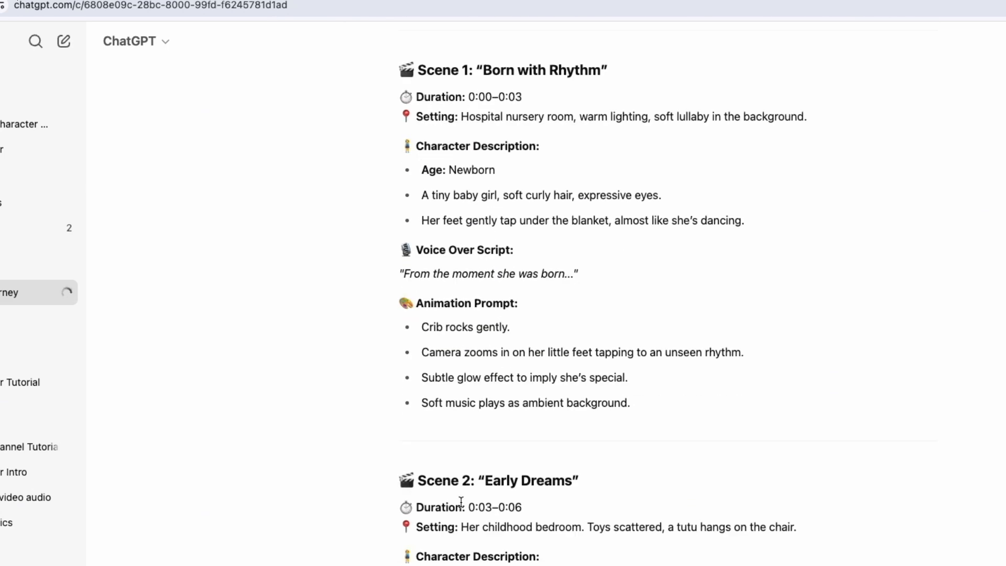
pyautogui.scroll(-2, 461, 503)
pyautogui.scroll(-2, 462, 503)
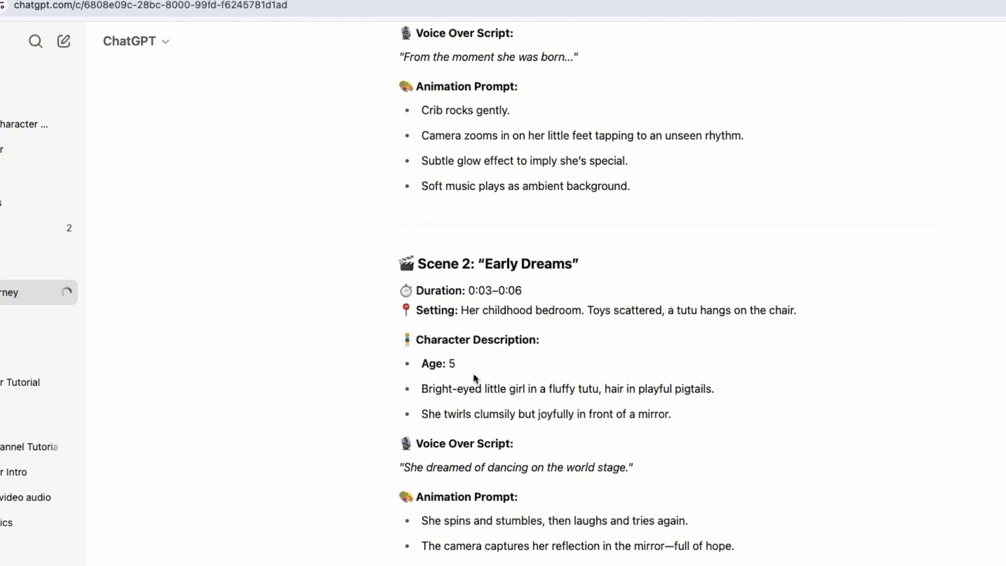
pyautogui.scroll(-10, 490, 507)
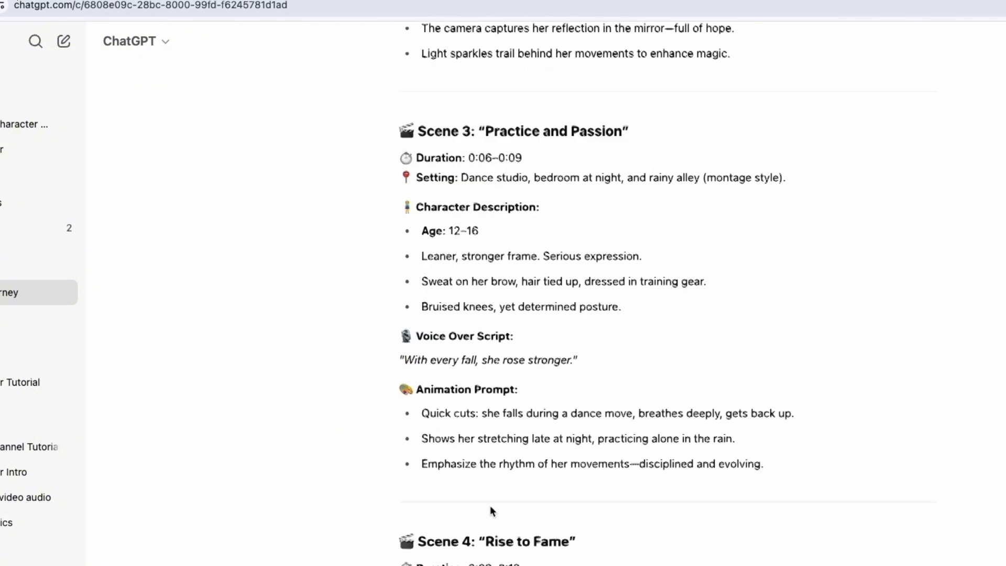
pyautogui.scroll(-4, 457, 435)
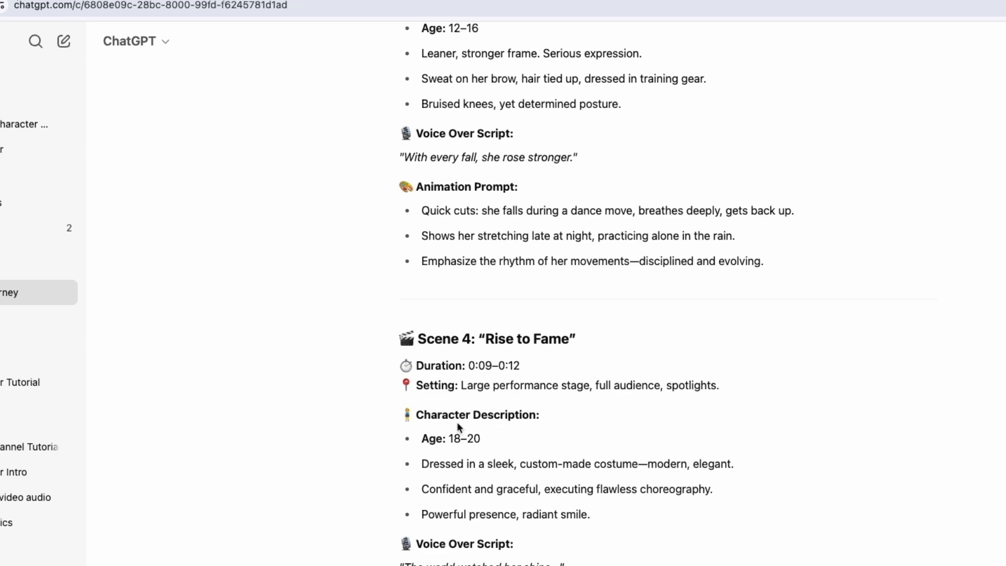
pyautogui.scroll(-8, 458, 426)
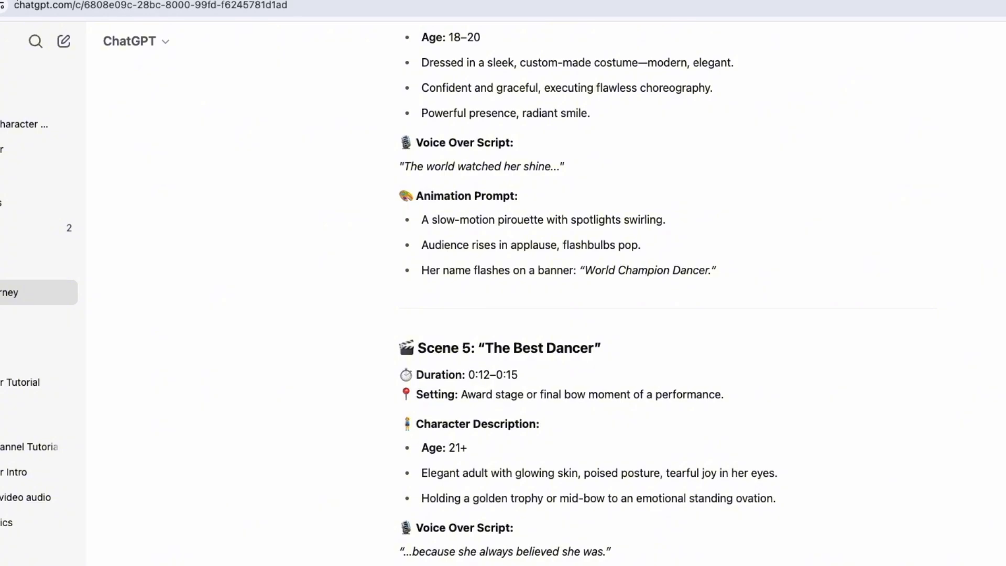
# Switch to Dzine and create a new blank project with a 16:9 aspect ratio.
pyautogui.click(113, 9)
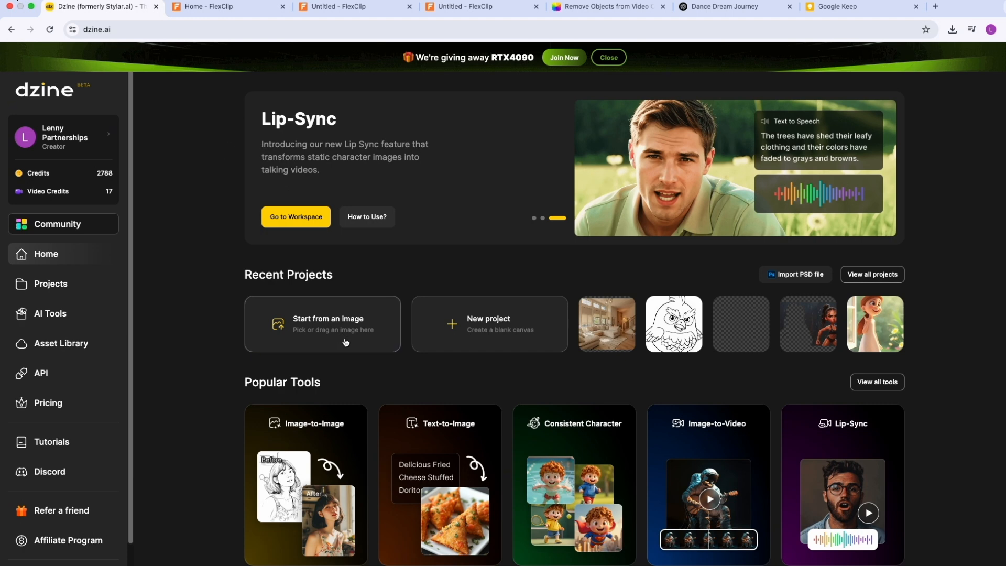
pyautogui.click(475, 324)
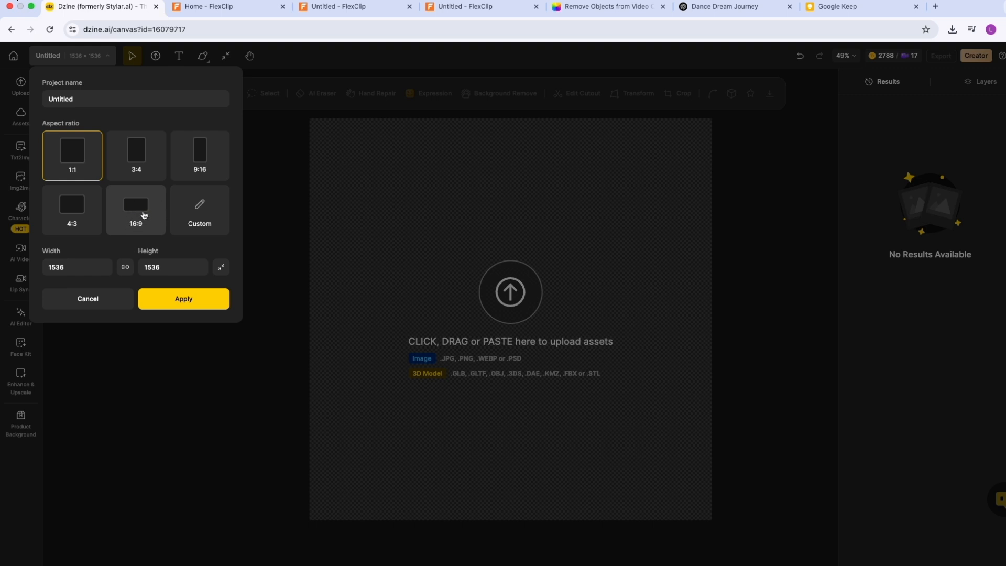
pyautogui.click(139, 207)
pyautogui.click(183, 300)
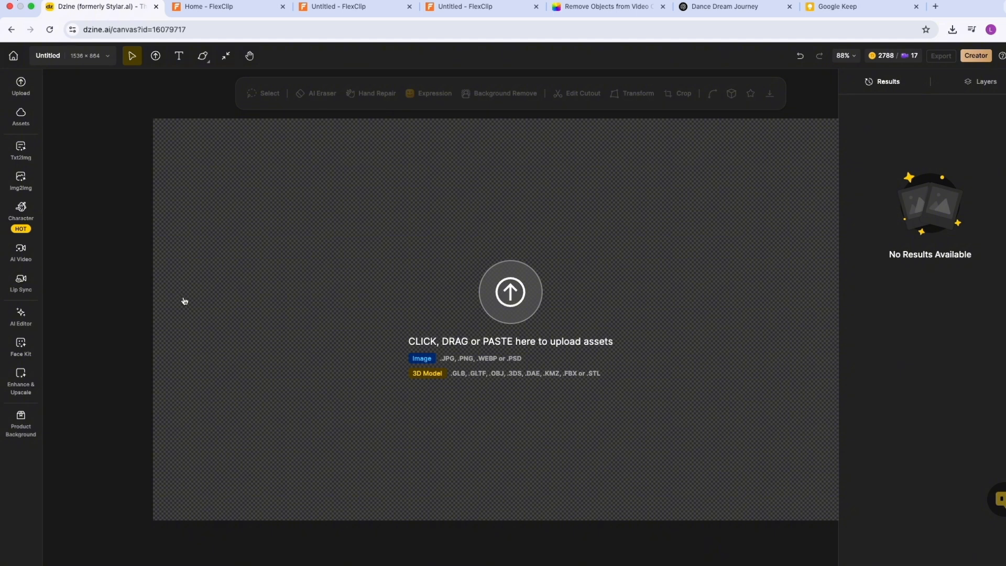
# Open the Character tools panel on the project canvas.
pyautogui.click(23, 160)
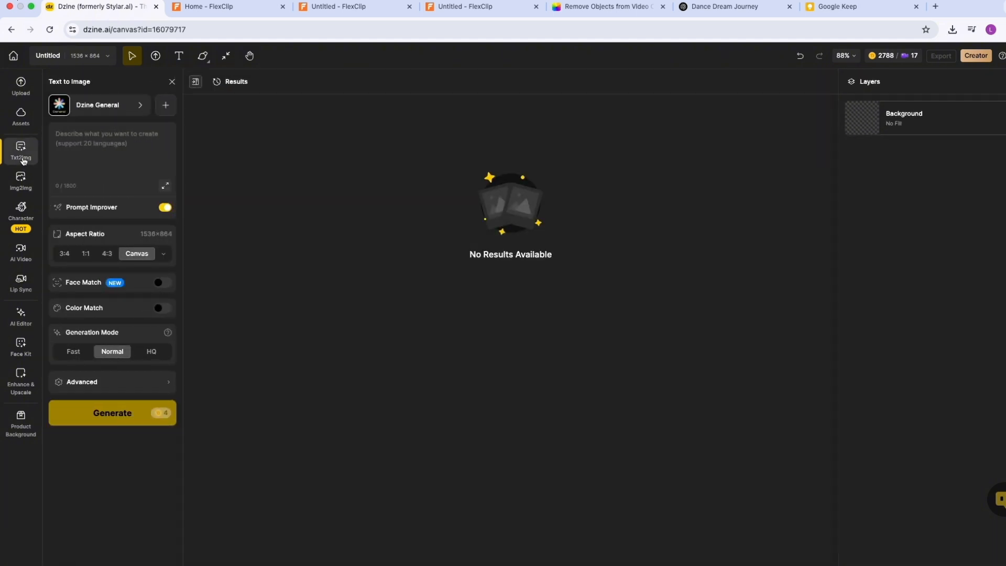
pyautogui.click(22, 213)
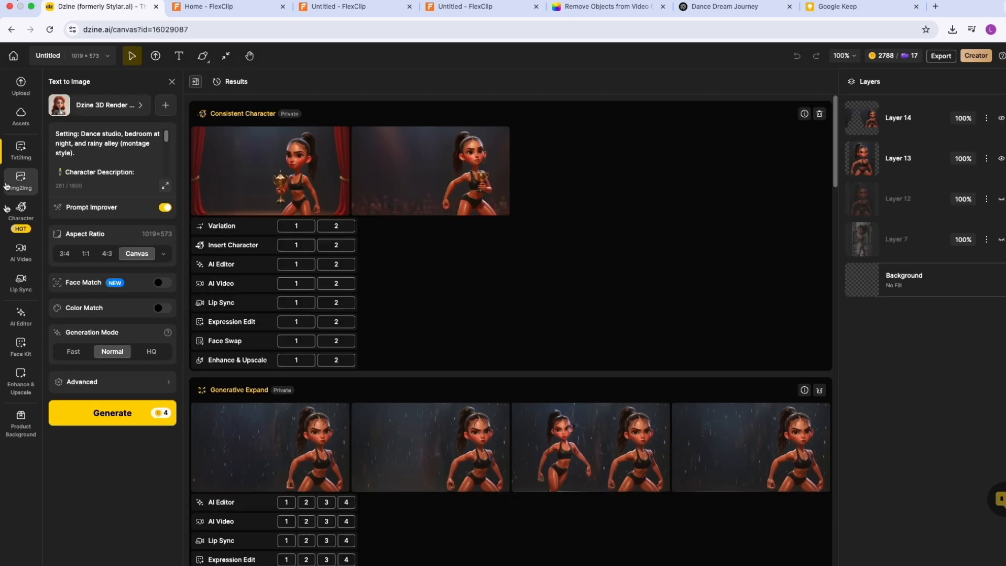
pyautogui.click(20, 214)
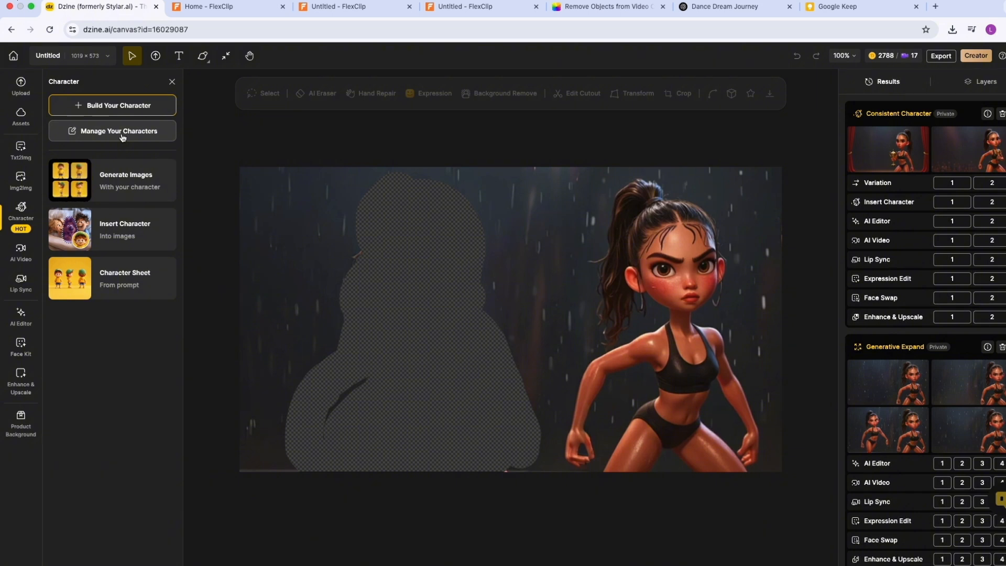
# Start building a new character from a description and name it "Alice".
pyautogui.click(130, 107)
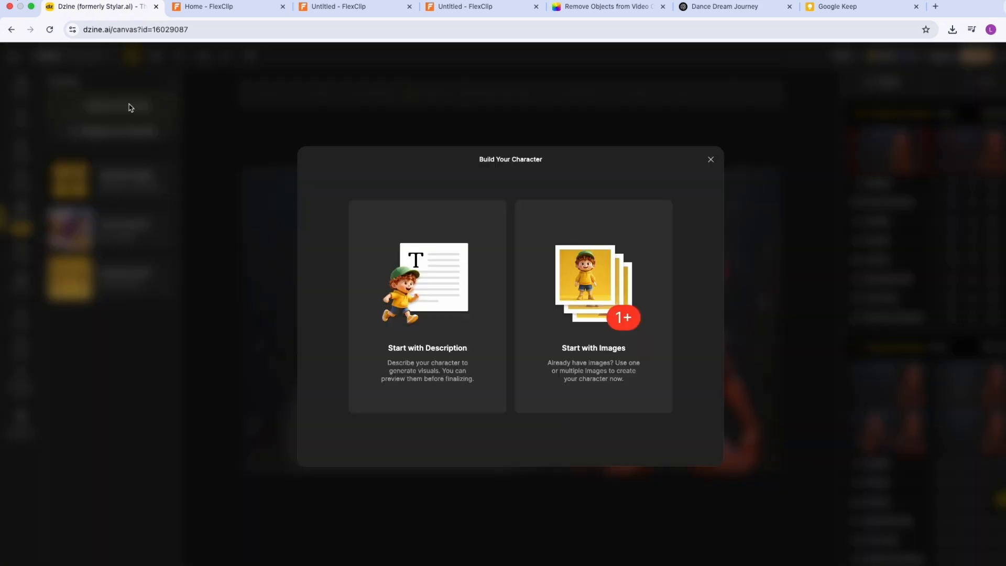
pyautogui.click(406, 308)
pyautogui.write('Alice')
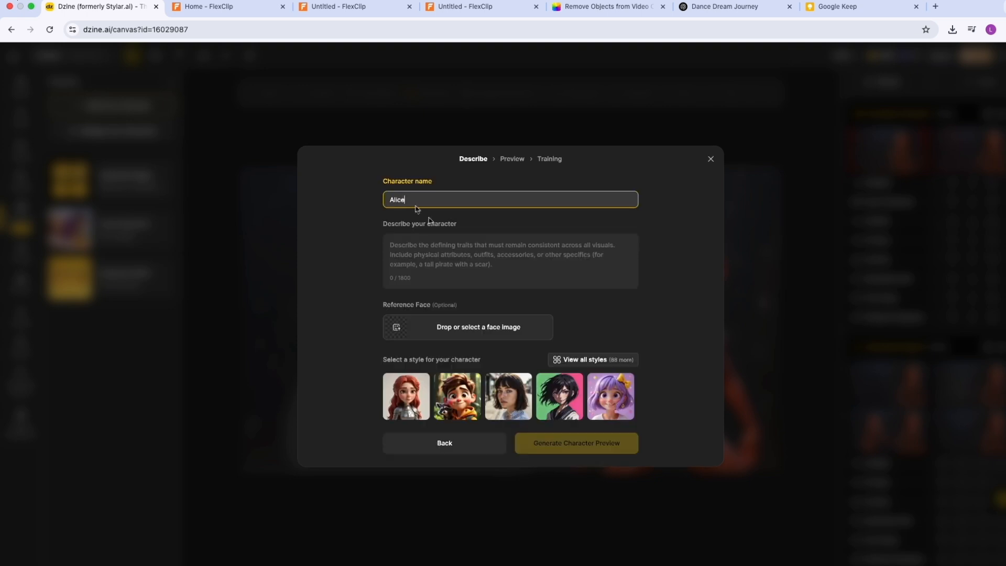
pyautogui.click(443, 276)
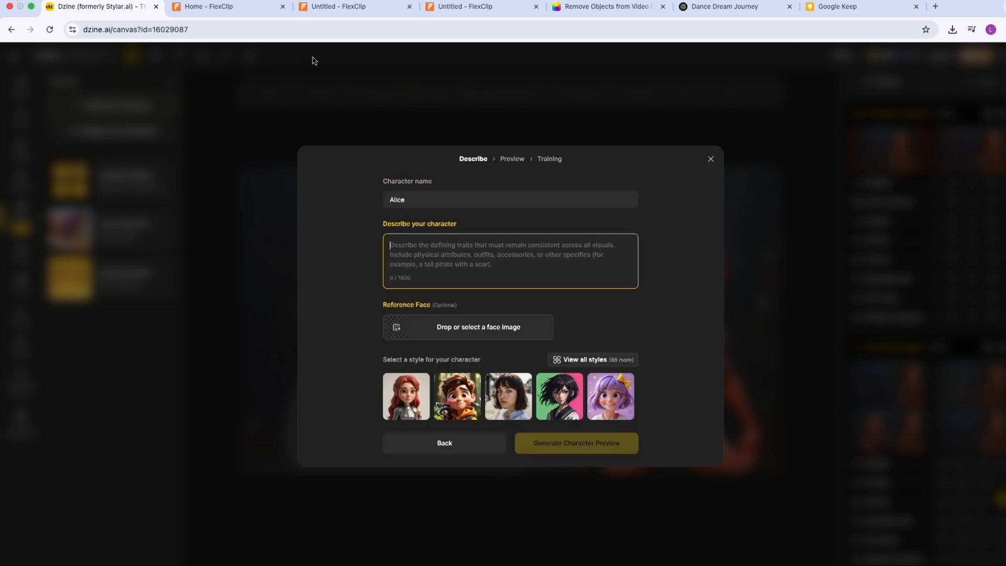
# Switch to the ChatGPT script and copy Scene 1's character description of the newborn baby girl.
pyautogui.click(725, 6)
pyautogui.scroll(8, 386, 303)
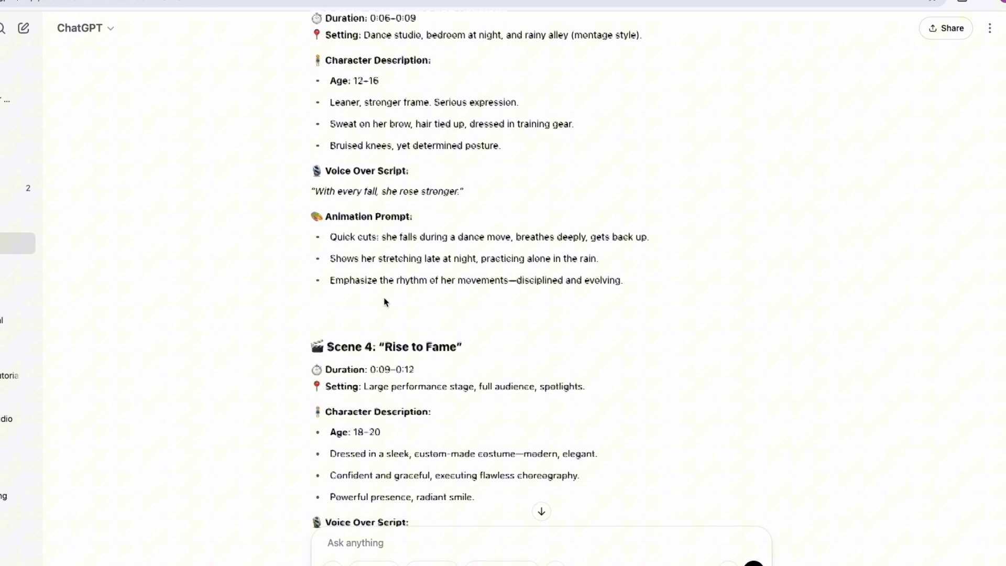
pyautogui.scroll(12, 385, 303)
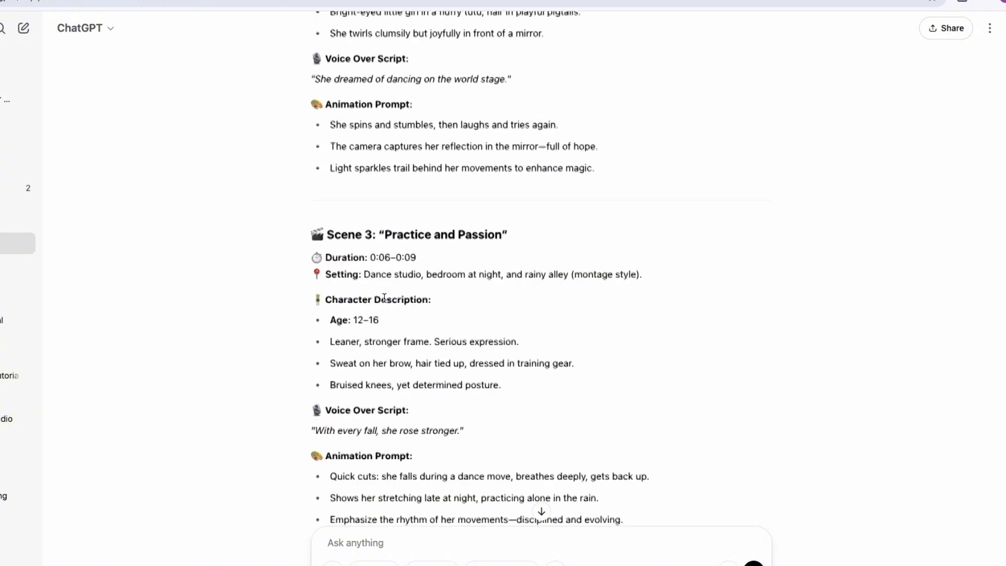
pyautogui.scroll(-1, 382, 172)
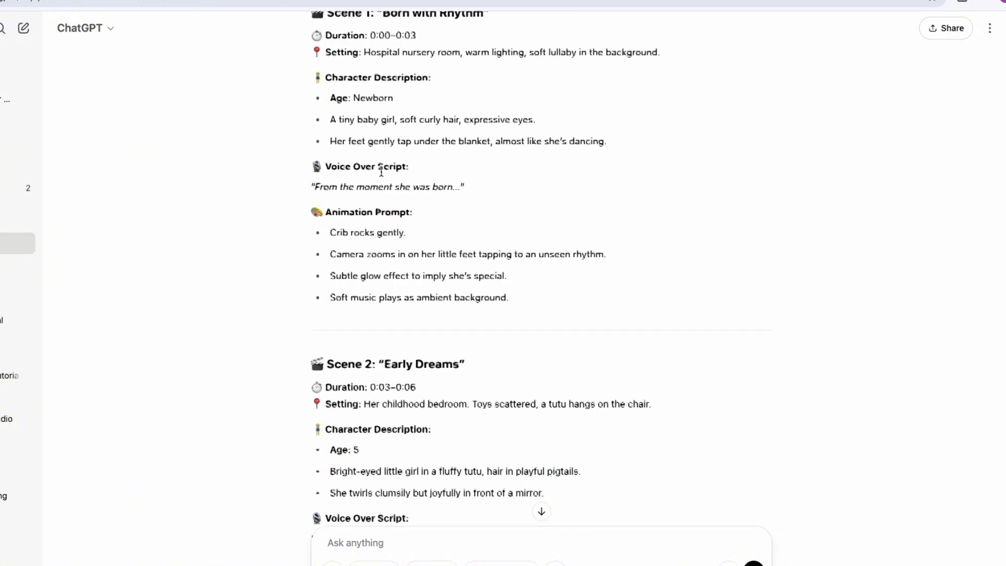
pyautogui.scroll(2, 381, 172)
pyautogui.scroll(-2, 381, 172)
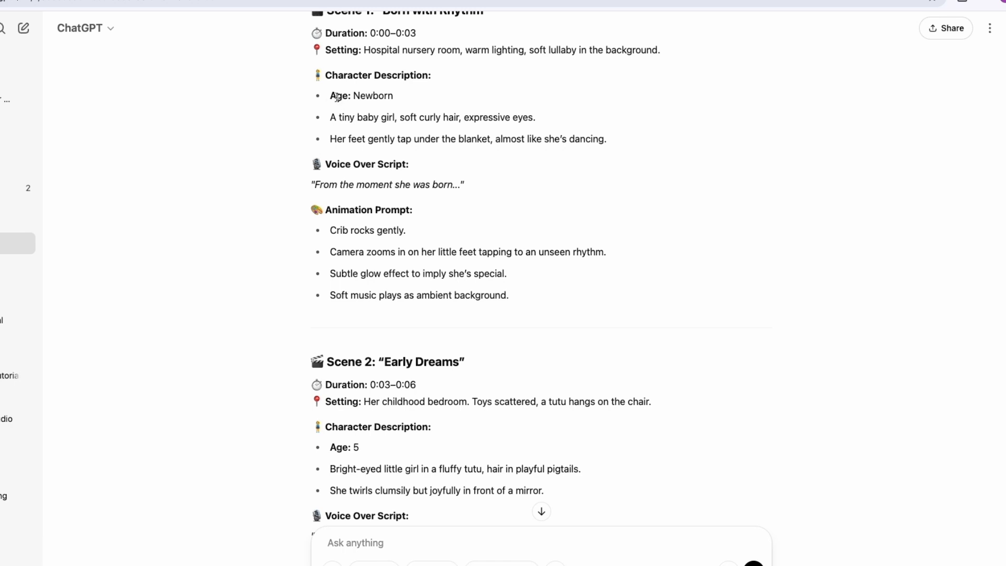
pyautogui.moveTo(325, 76); pyautogui.dragTo(607, 140)
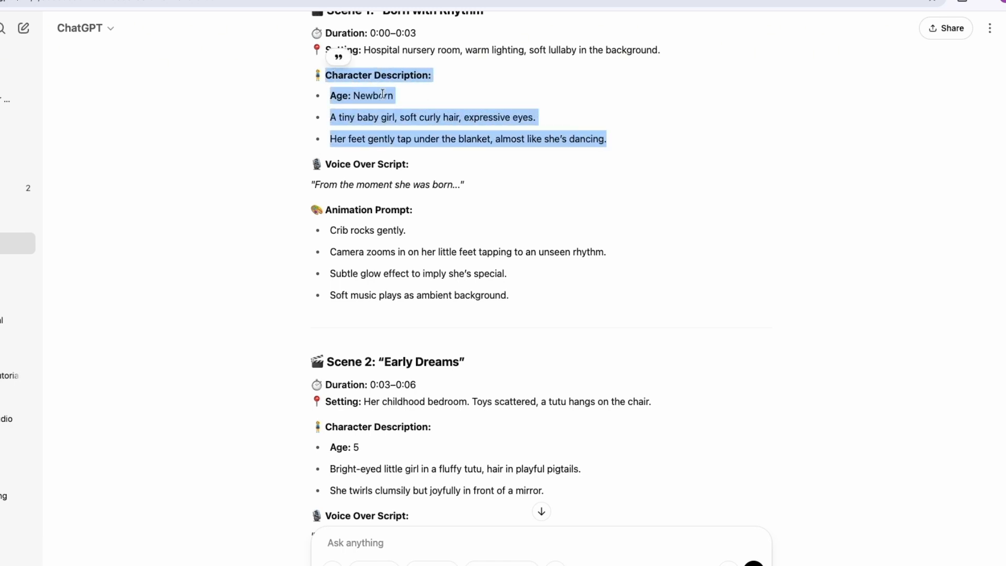
pyautogui.rightClick(379, 87)
pyautogui.click(387, 121)
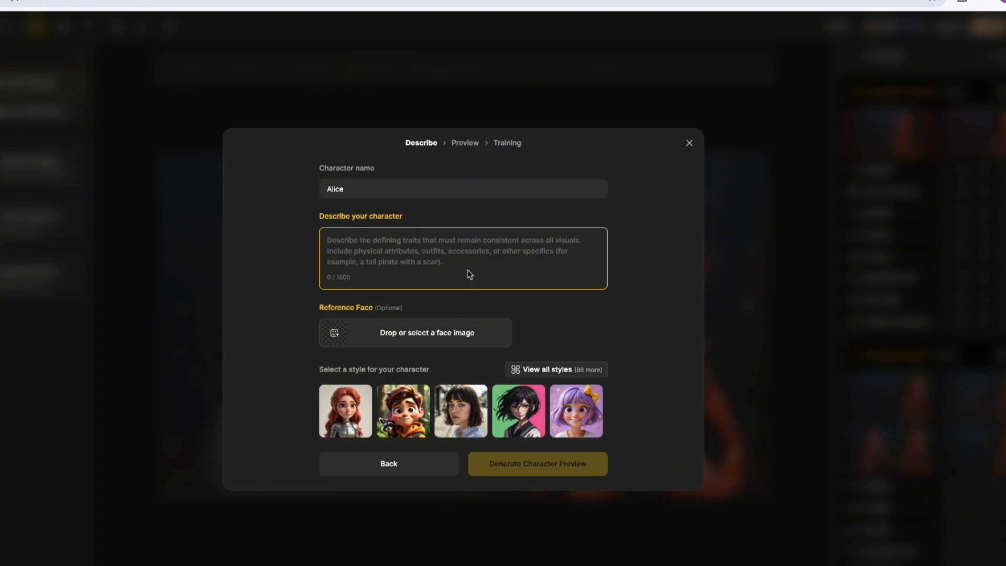
# Paste the copied description into the character builder and pick the first style before closing the builder.
pyautogui.rightClick(434, 262)
pyautogui.click(474, 367)
pyautogui.click(350, 435)
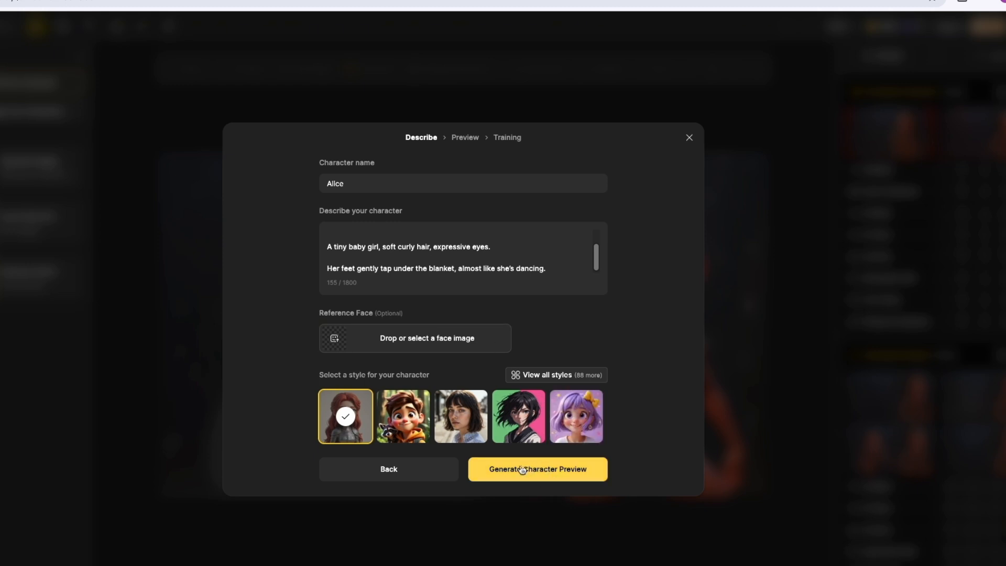
pyautogui.click(689, 139)
# Place the baby-under-a-blanket Consistent Character result from the results list onto the canvas.
pyautogui.scroll(-20, 965, 437)
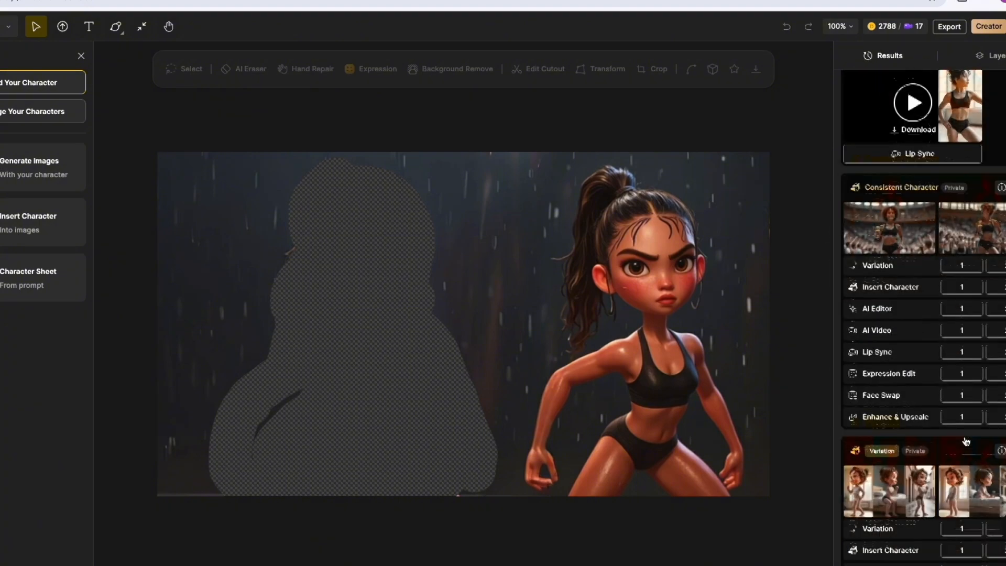
pyautogui.scroll(-15, 967, 440)
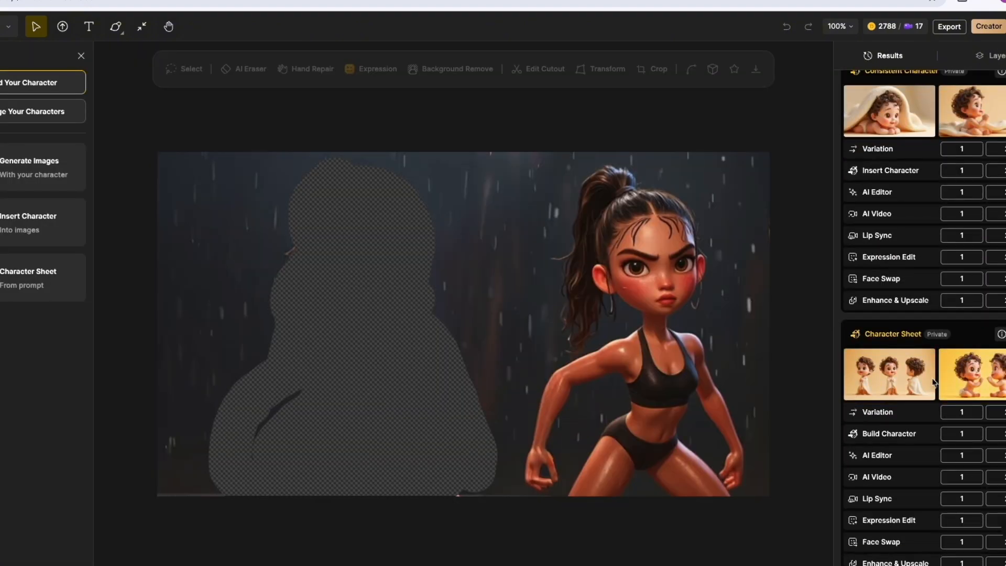
pyautogui.scroll(1, 918, 367)
pyautogui.moveTo(896, 137)
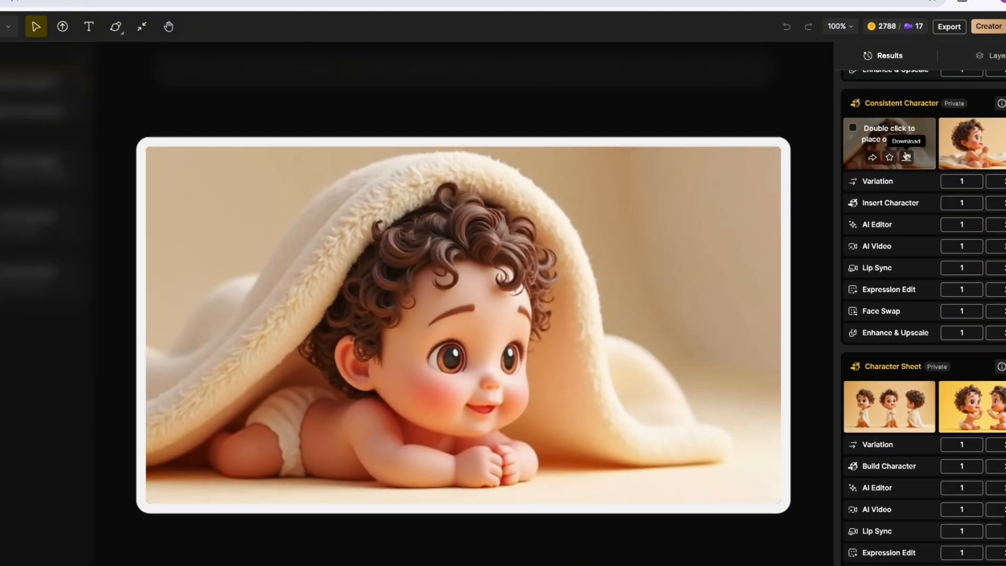
pyautogui.doubleClick(926, 130)
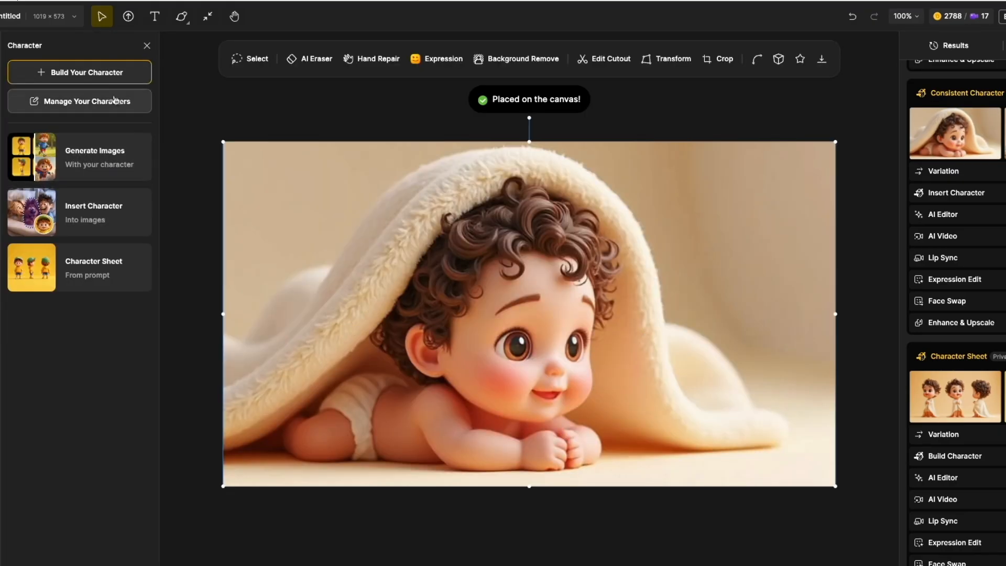
# Open Generate Images with your character and choose the saved character Anna from the character library.
pyautogui.click(97, 95)
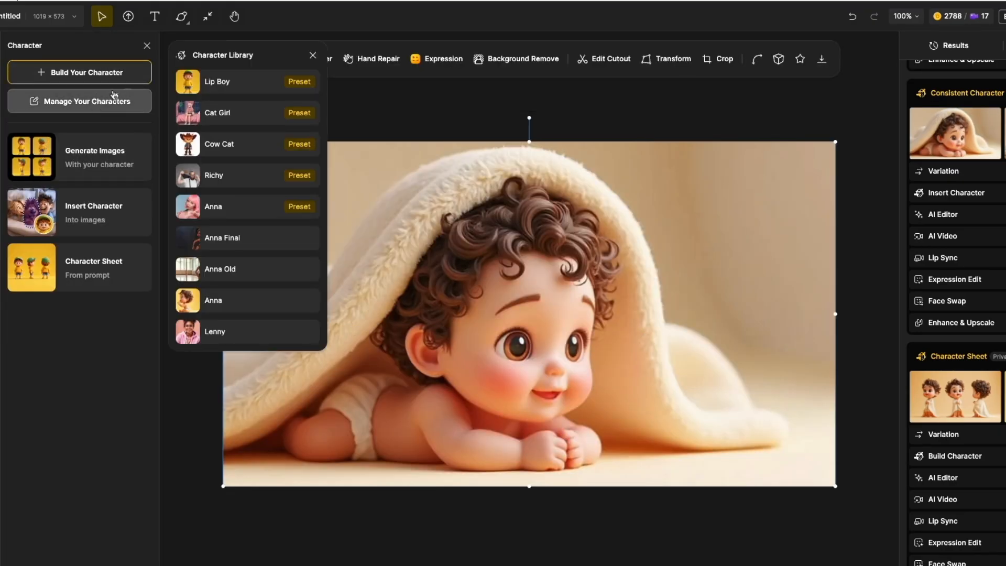
pyautogui.click(313, 56)
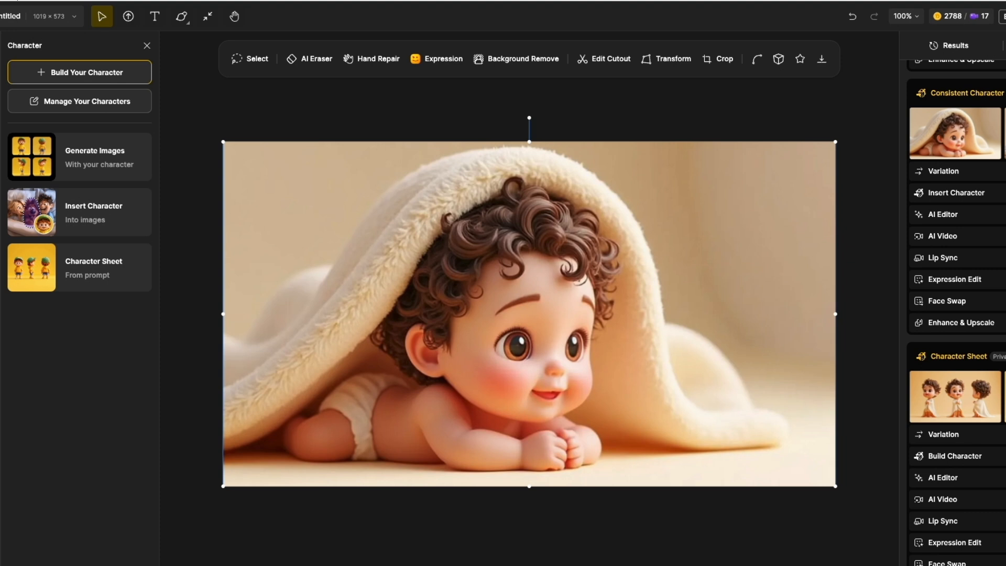
pyautogui.click(89, 181)
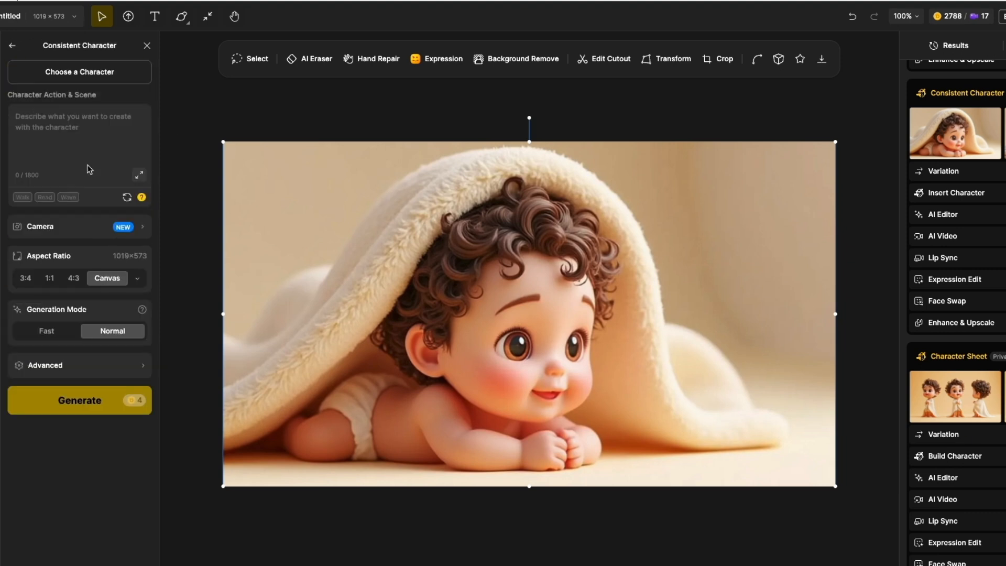
pyautogui.click(87, 76)
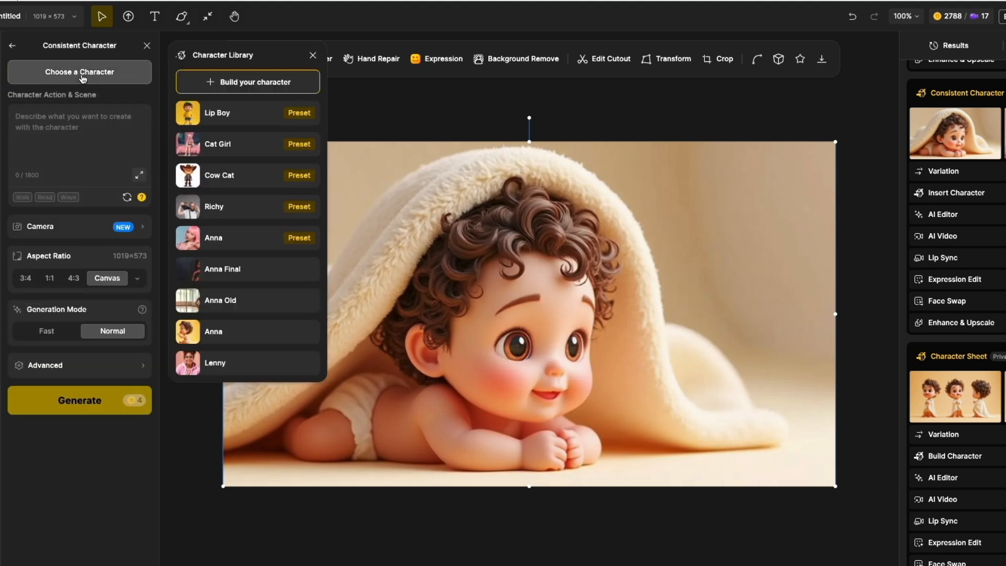
pyautogui.click(237, 338)
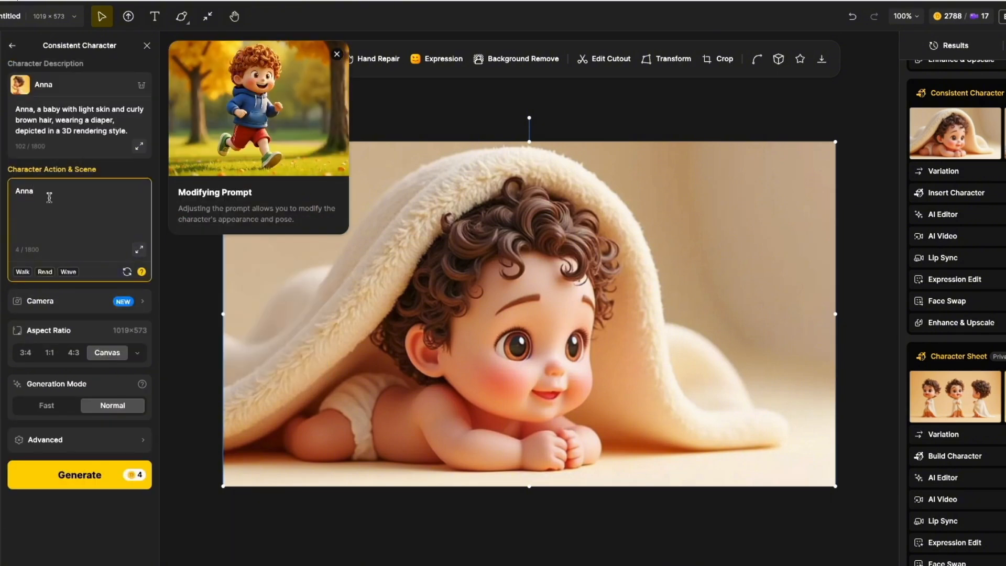
# Clear the prefilled text from the Character Action & Scene field.
pyautogui.moveTo(35, 191); pyautogui.dragTo(15, 191)
pyautogui.press('BackSpace')
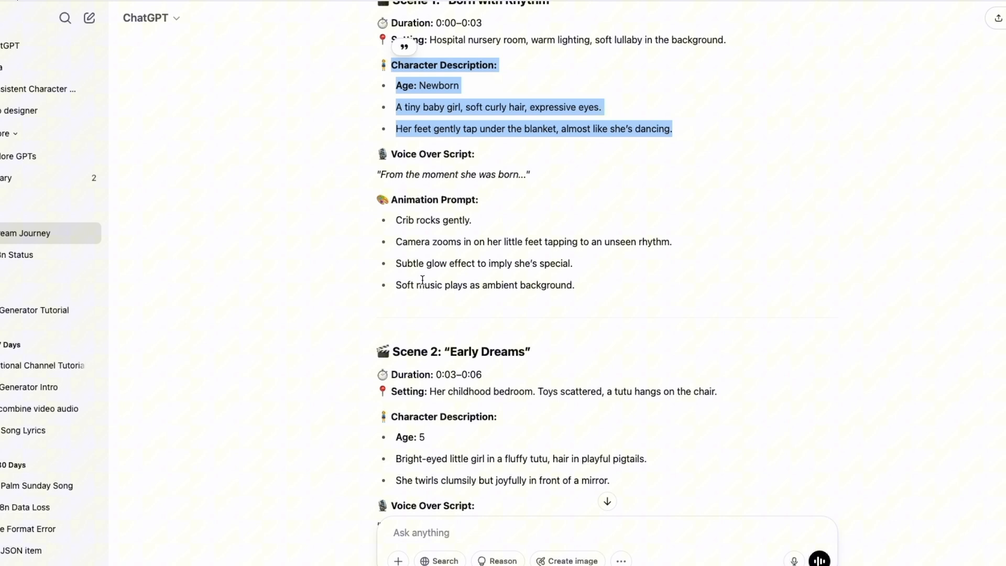
pyautogui.scroll(1, 423, 281)
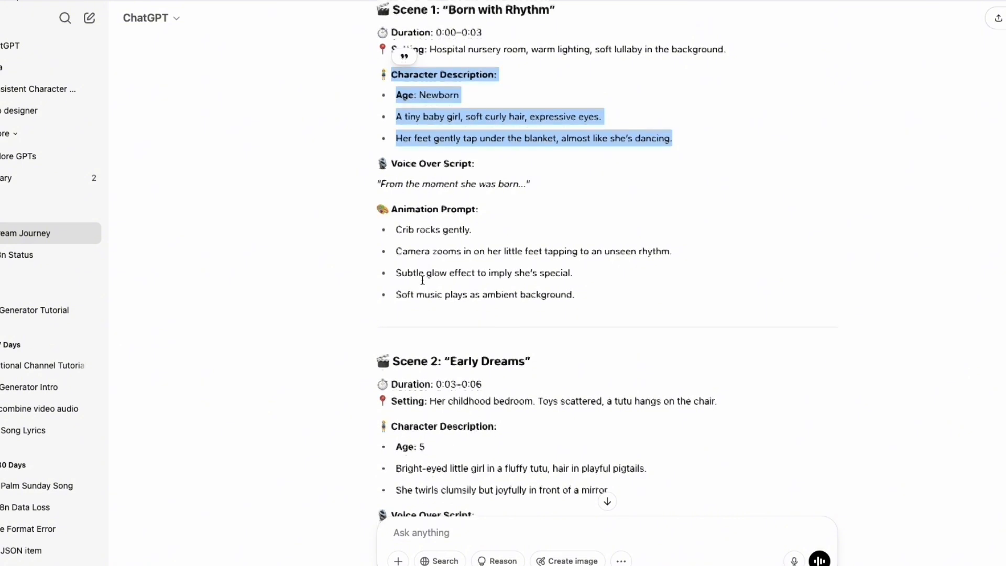
# Copy Scene 1's setting and character description into the Character Action & Scene field and generate the image.
pyautogui.click(436, 143)
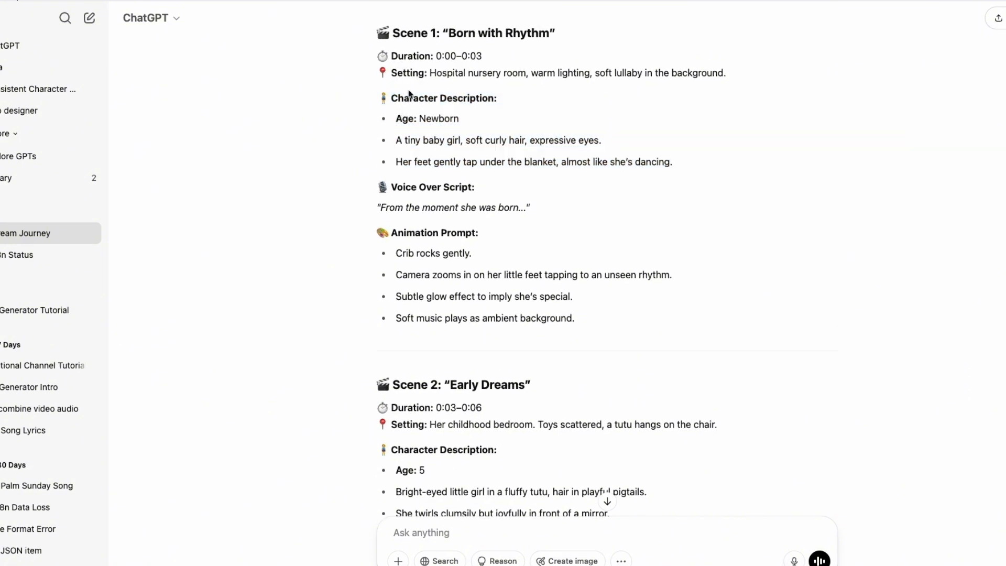
pyautogui.moveTo(390, 76); pyautogui.dragTo(439, 77)
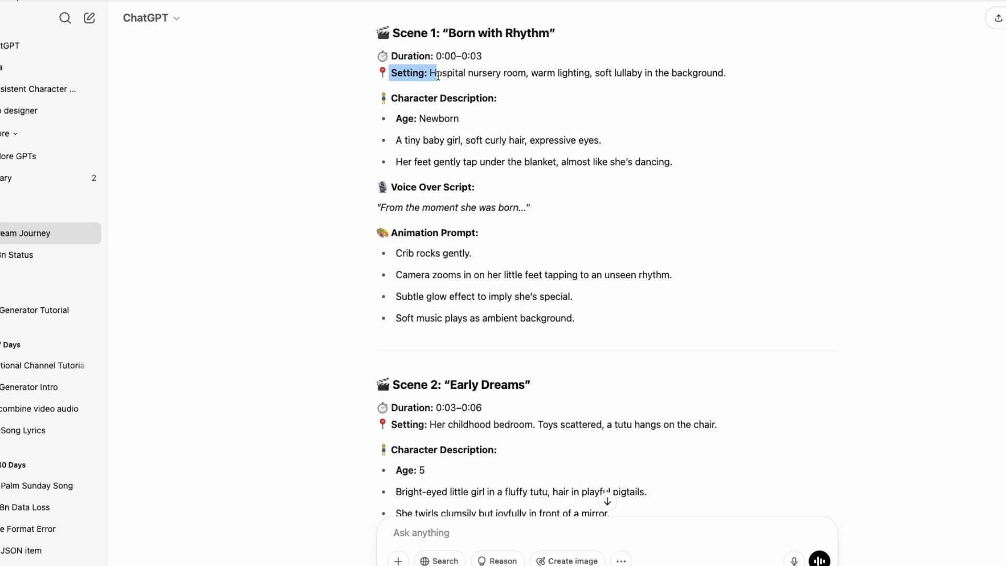
pyautogui.click(438, 76)
pyautogui.moveTo(694, 165); pyautogui.dragTo(399, 73)
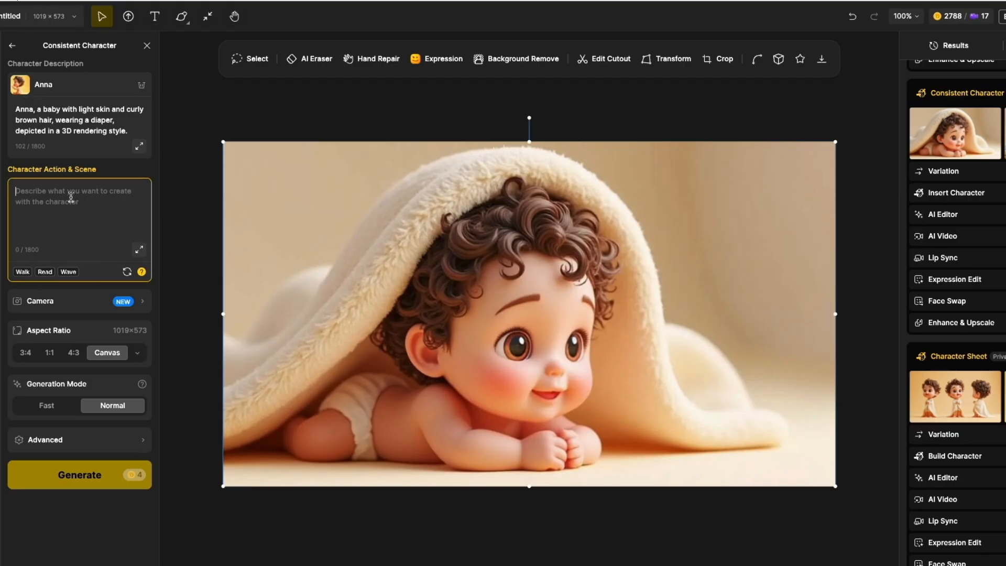
pyautogui.press('super+v')
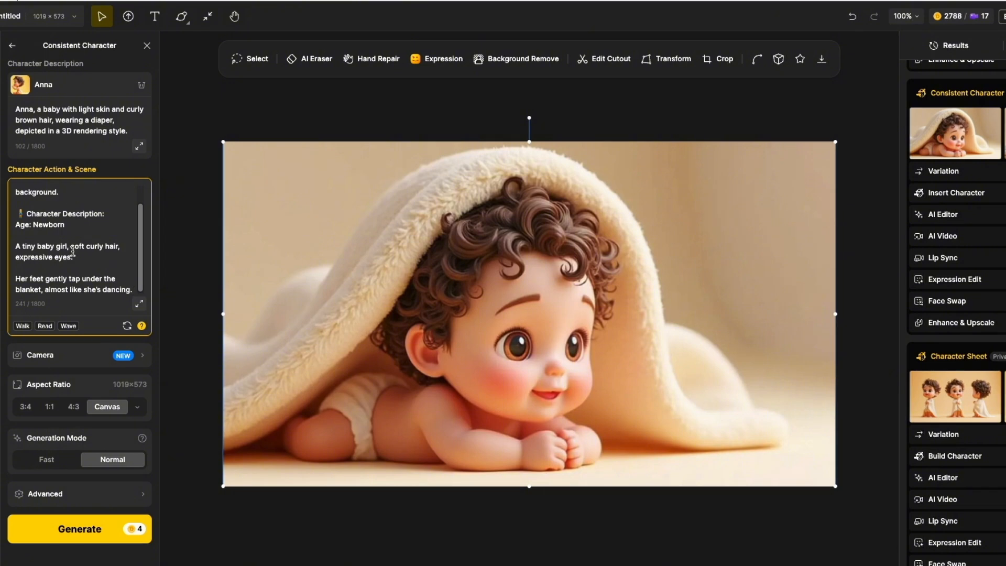
pyautogui.click(80, 530)
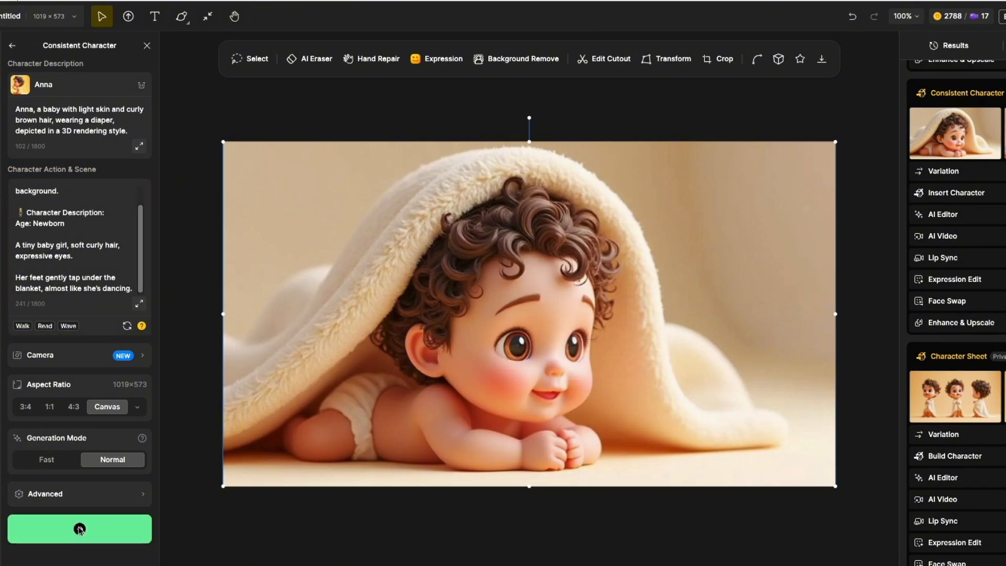
# Review the generated results and the pasted scene text in the Character Action & Scene field.
pyautogui.scroll(-10, 978, 225)
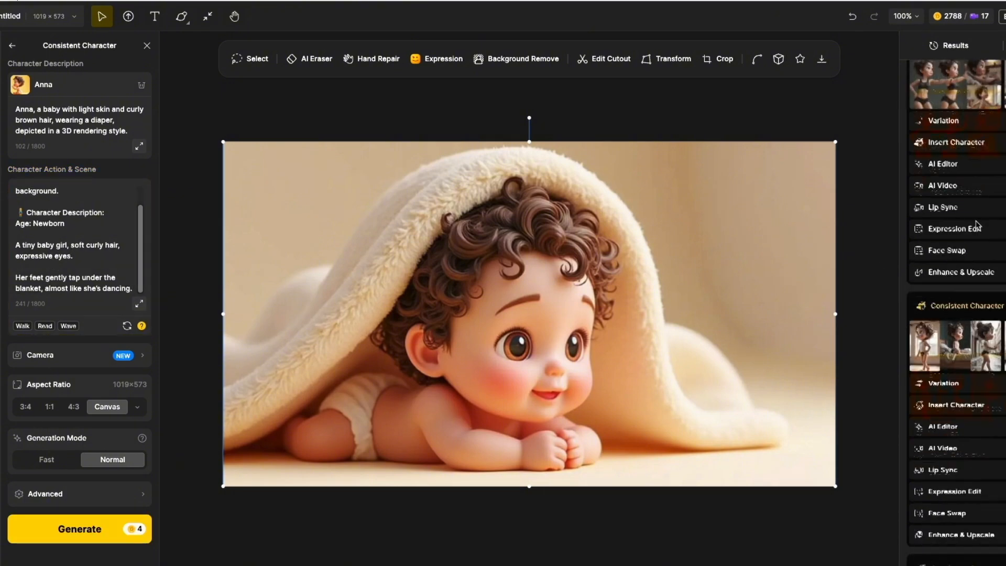
pyautogui.scroll(10, 977, 224)
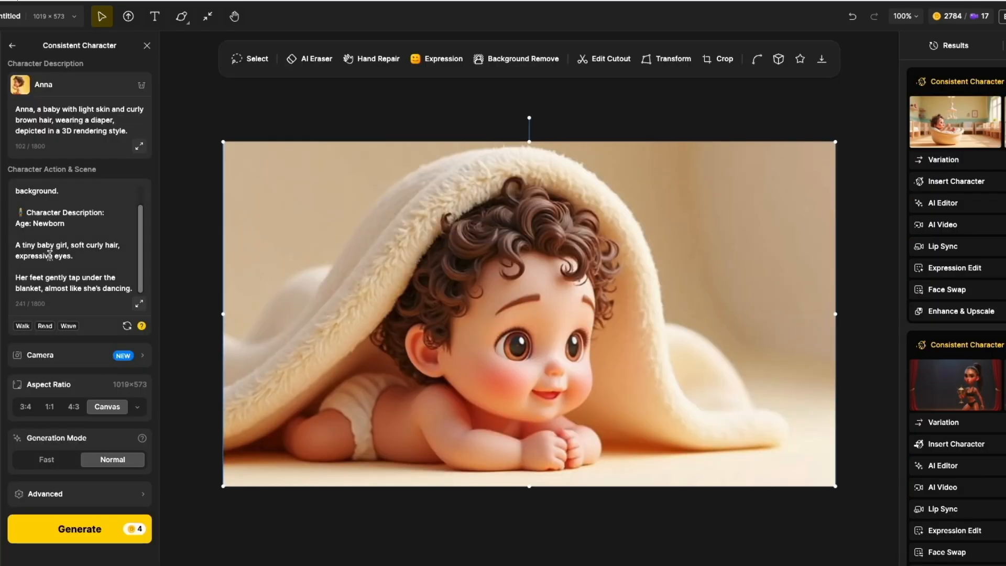
pyautogui.scroll(1, 50, 256)
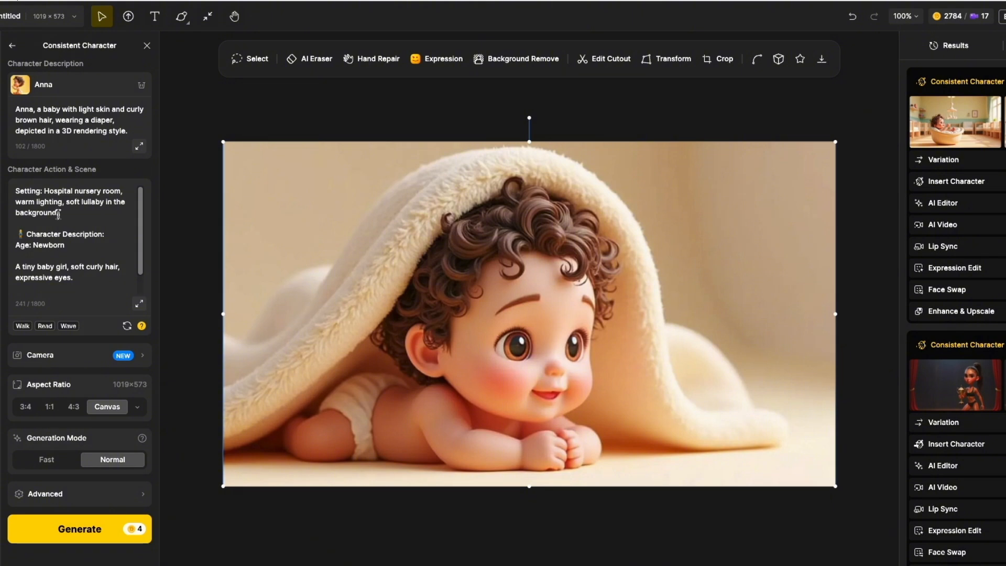
pyautogui.doubleClick(22, 205)
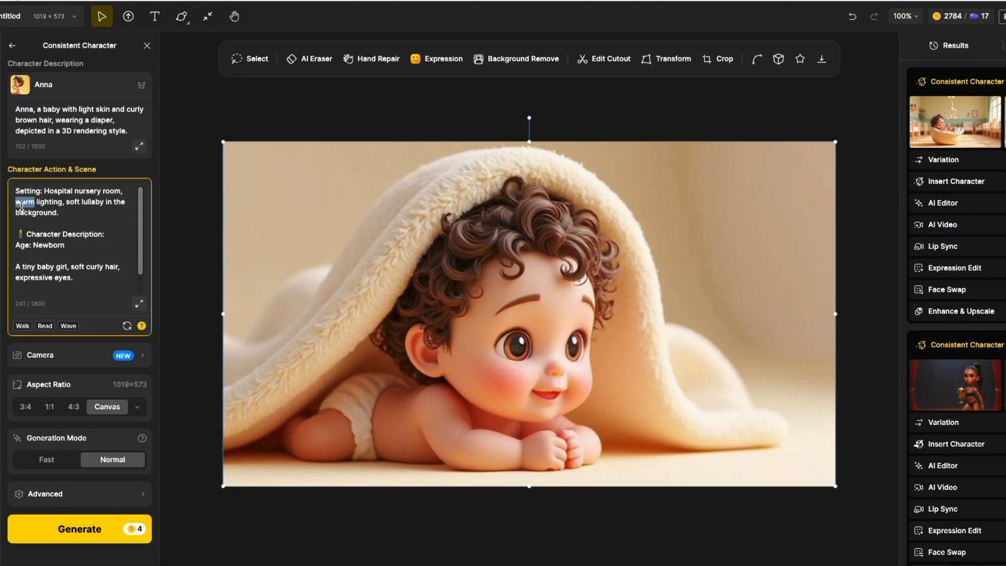
pyautogui.doubleClick(72, 203)
pyautogui.scroll(-1, 52, 252)
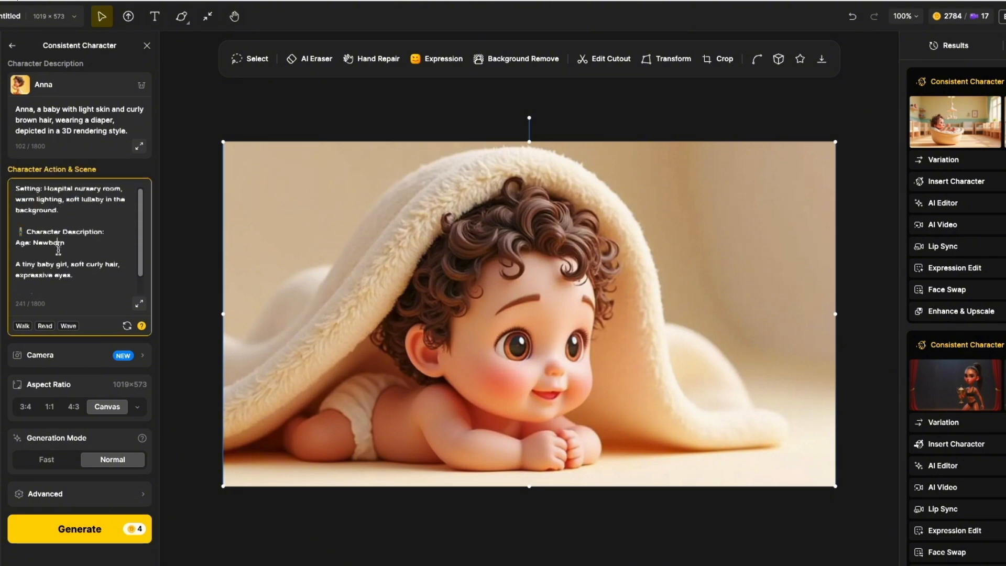
pyautogui.doubleClick(49, 223)
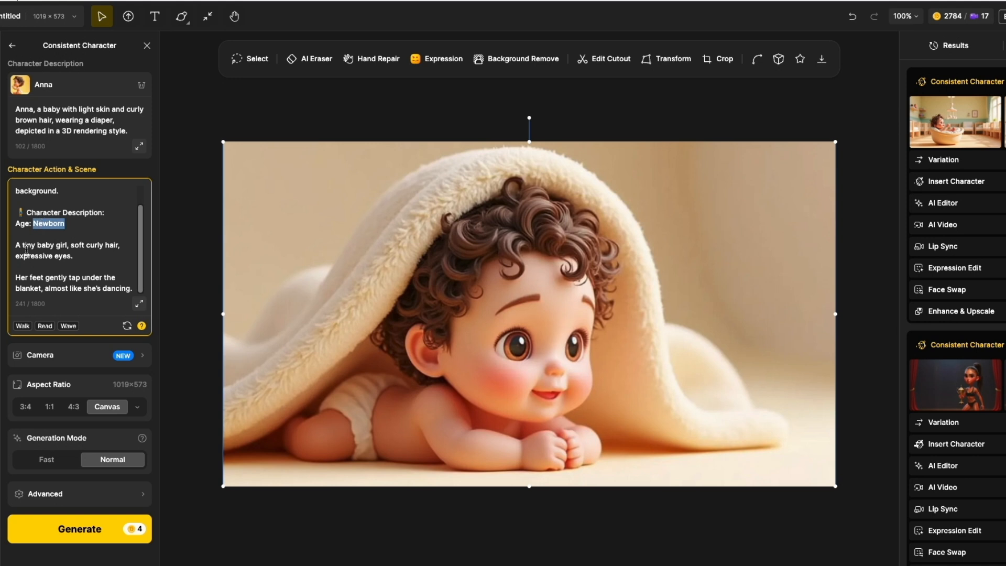
pyautogui.moveTo(15, 245); pyautogui.dragTo(128, 289)
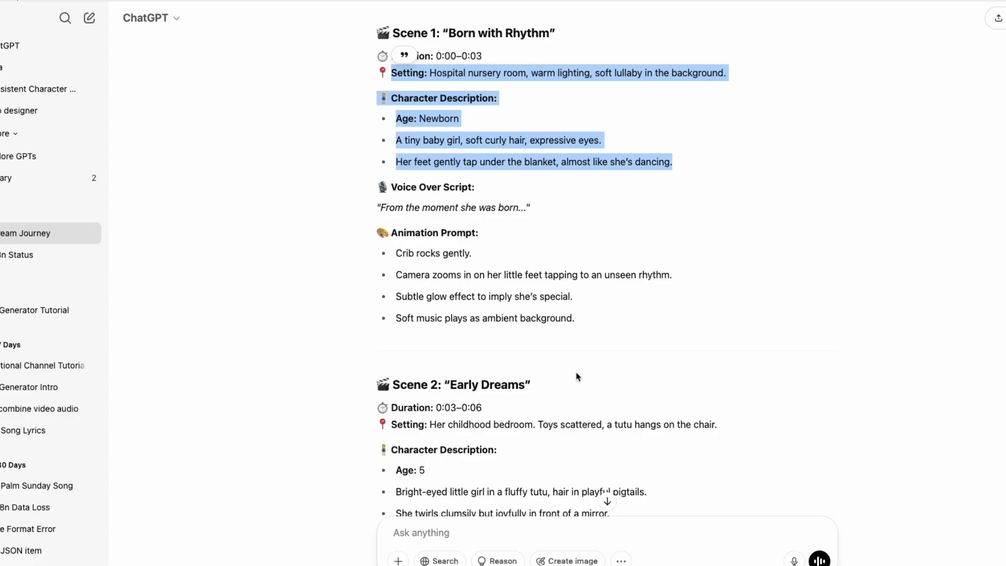
# Copy Scene 2's setting and character description and replace the Character Action & Scene text with it.
pyautogui.scroll(-5, 576, 373)
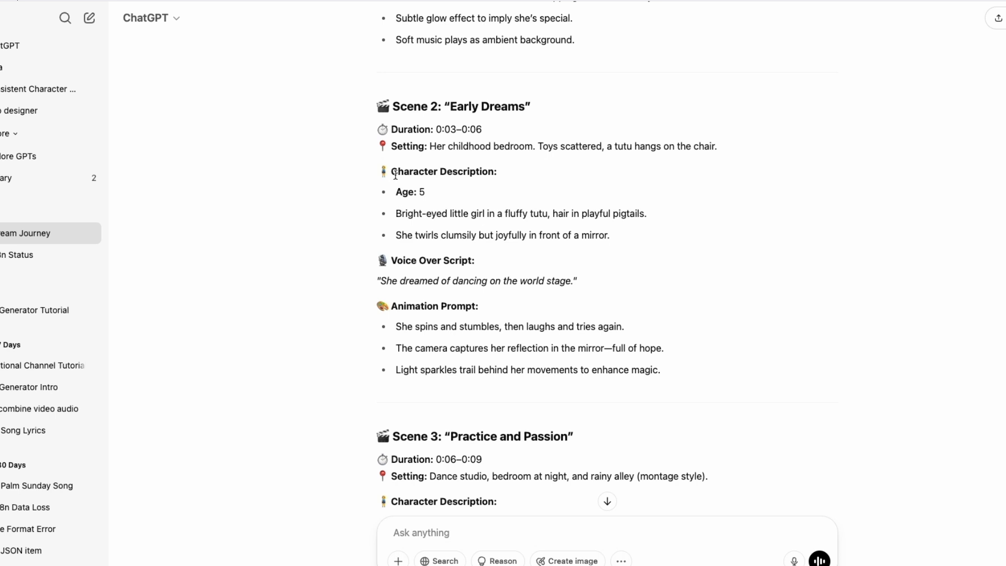
pyautogui.moveTo(391, 151); pyautogui.dragTo(627, 241)
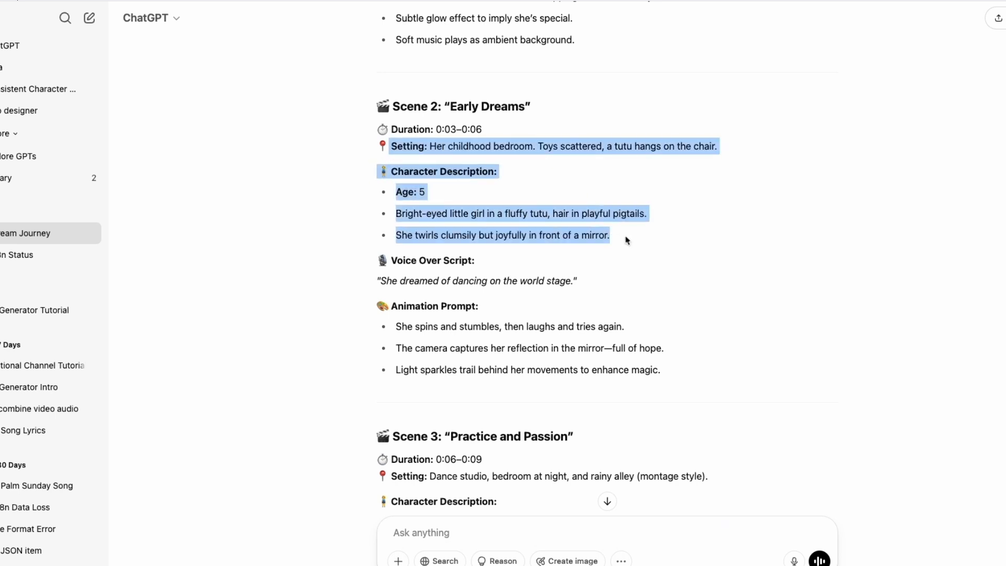
pyautogui.rightClick(461, 169)
pyautogui.click(477, 191)
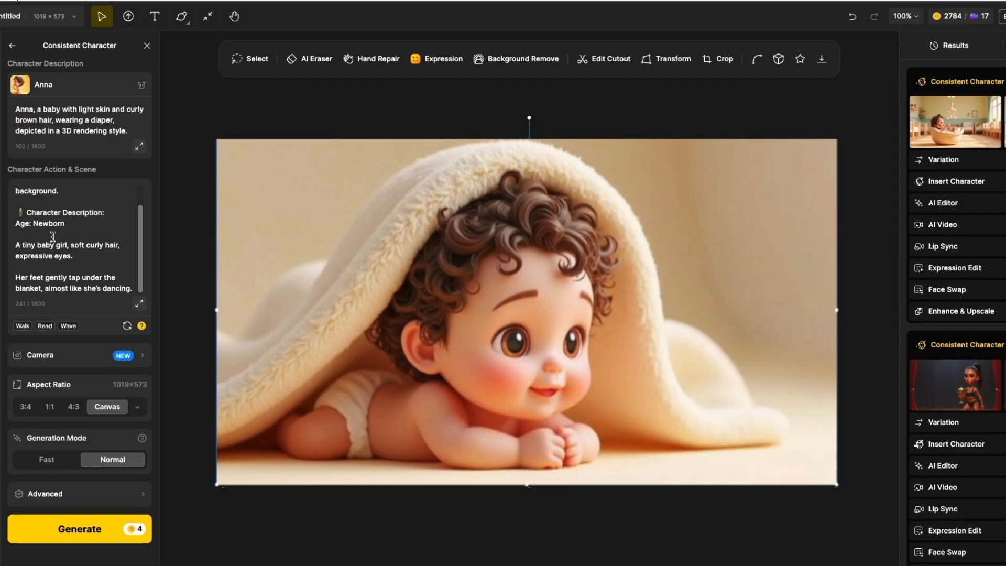
pyautogui.click(62, 273)
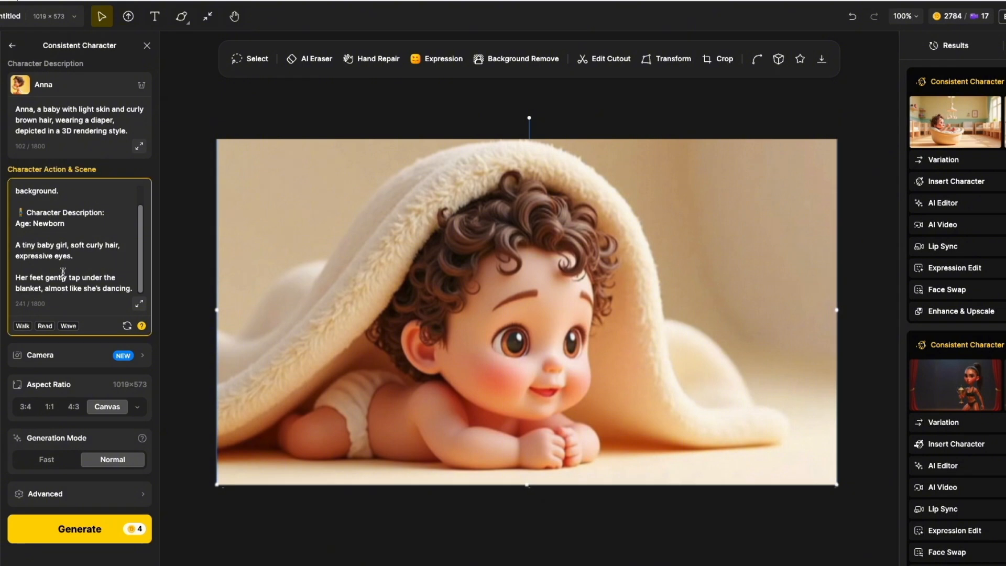
pyautogui.hotkey('ctrl', 'a')
pyautogui.hotkey('ctrl', 'v')
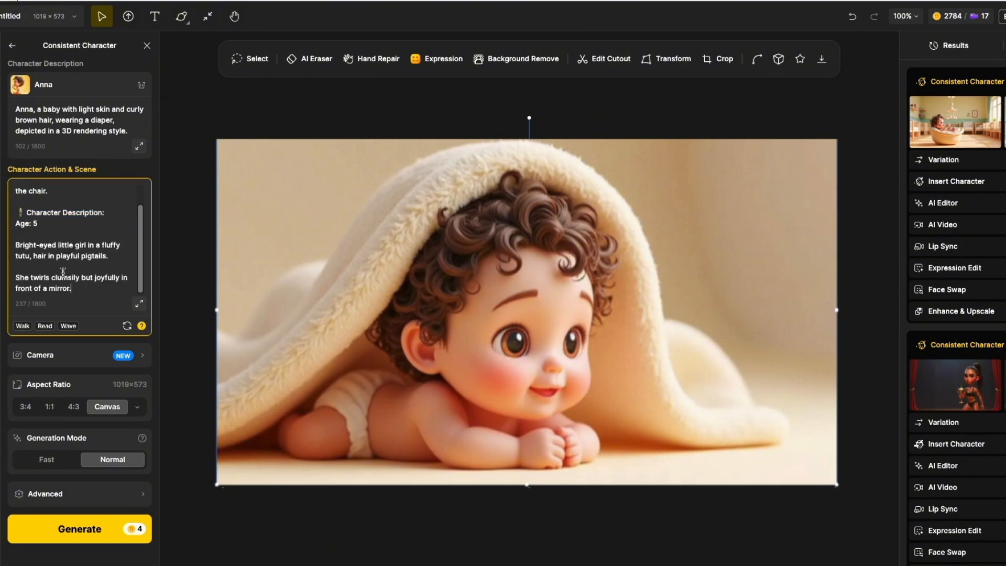
# Change the word 'baby' to 'girl' in Anna's character description.
pyautogui.doubleClick(51, 109)
pyautogui.write('girl')
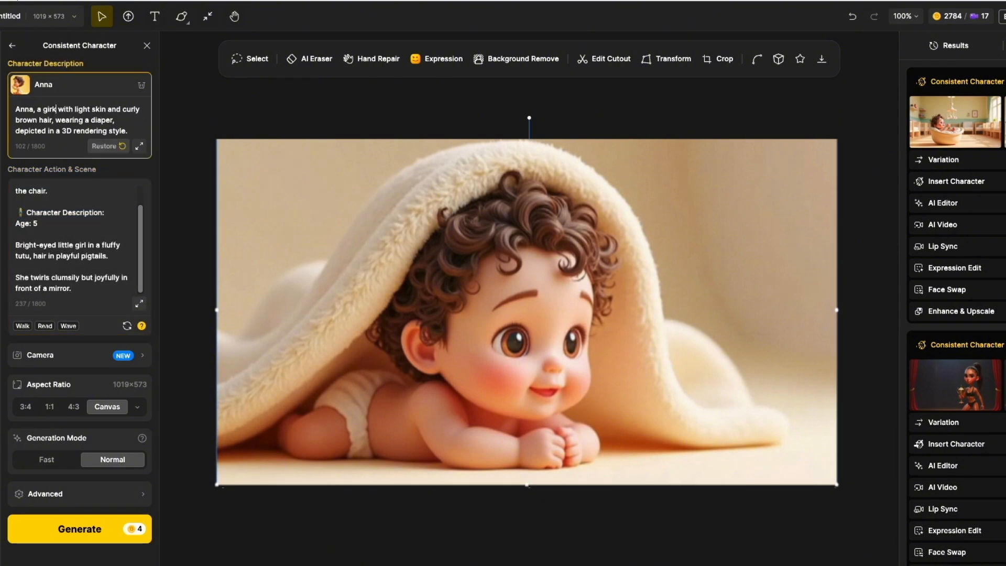
pyautogui.click(91, 265)
pyautogui.click(83, 288)
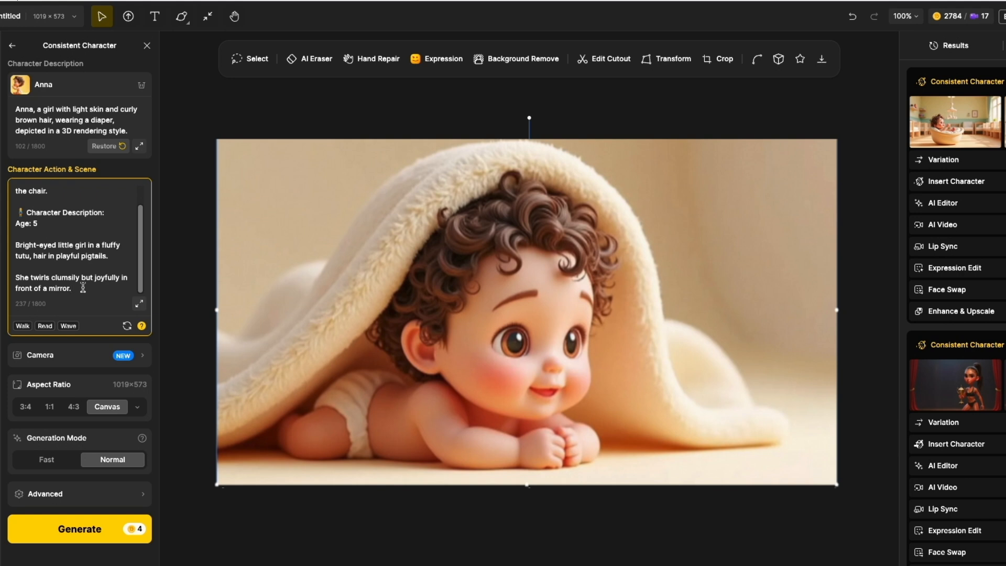
# Replace the start of the character description with the age 5, fluffy tutu and pigtails description from the scene text.
pyautogui.moveTo(108, 256); pyautogui.dragTo(18, 224)
pyautogui.click(84, 122)
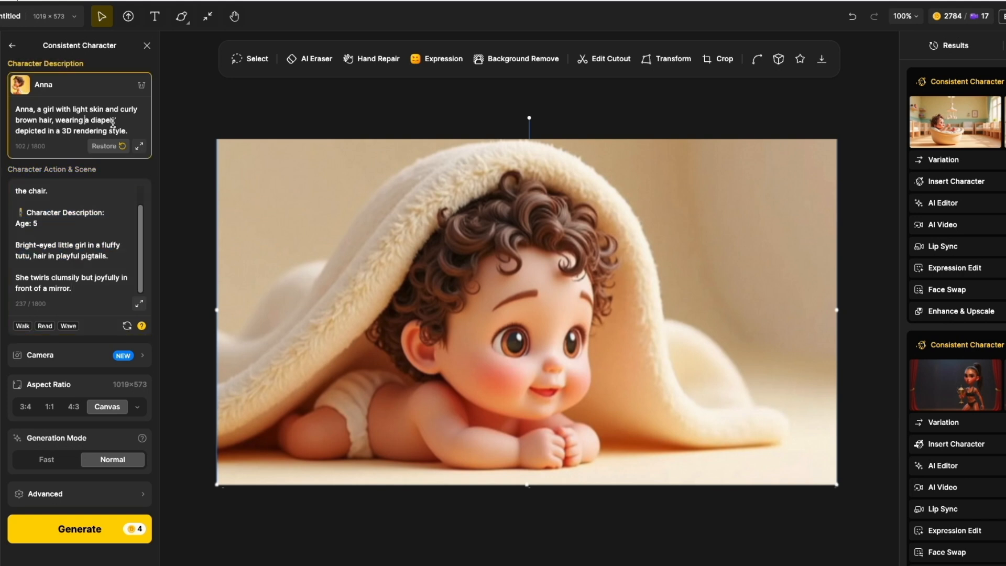
pyautogui.moveTo(112, 121); pyautogui.dragTo(12, 110)
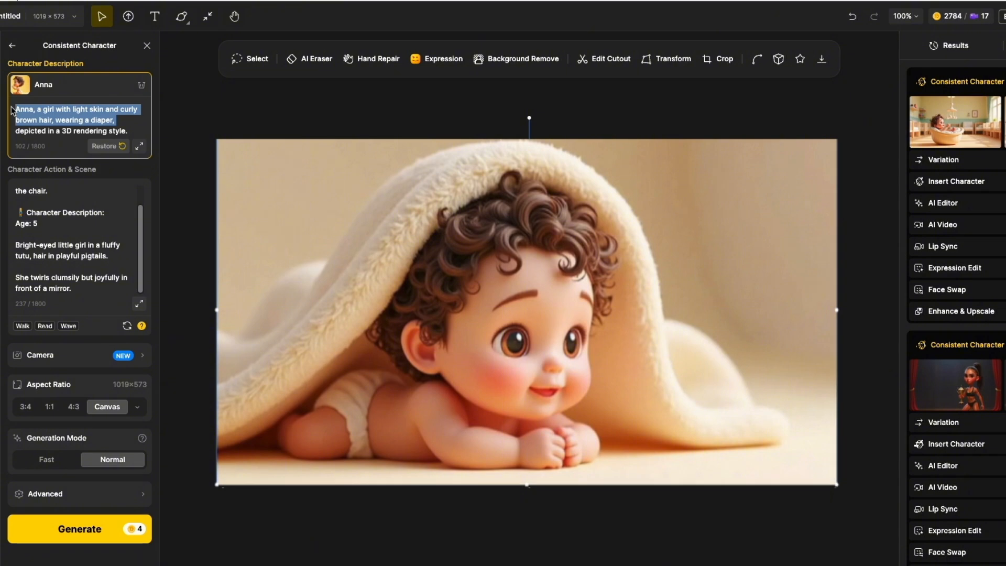
pyautogui.hotkey('ctrl', 'v')
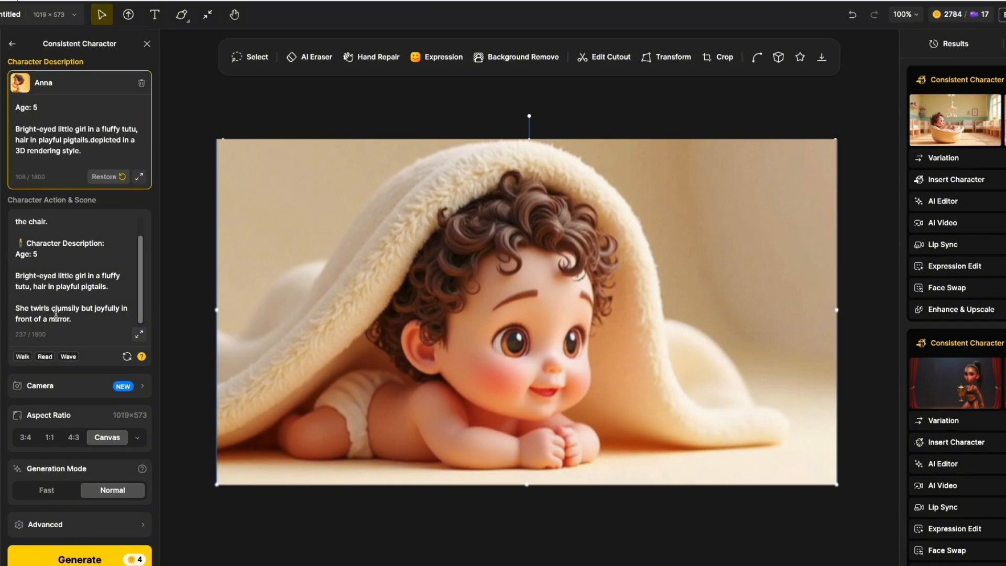
# Delete the character description and age lines from the scene text and generate the image.
pyautogui.moveTo(18, 302); pyautogui.dragTo(16, 242)
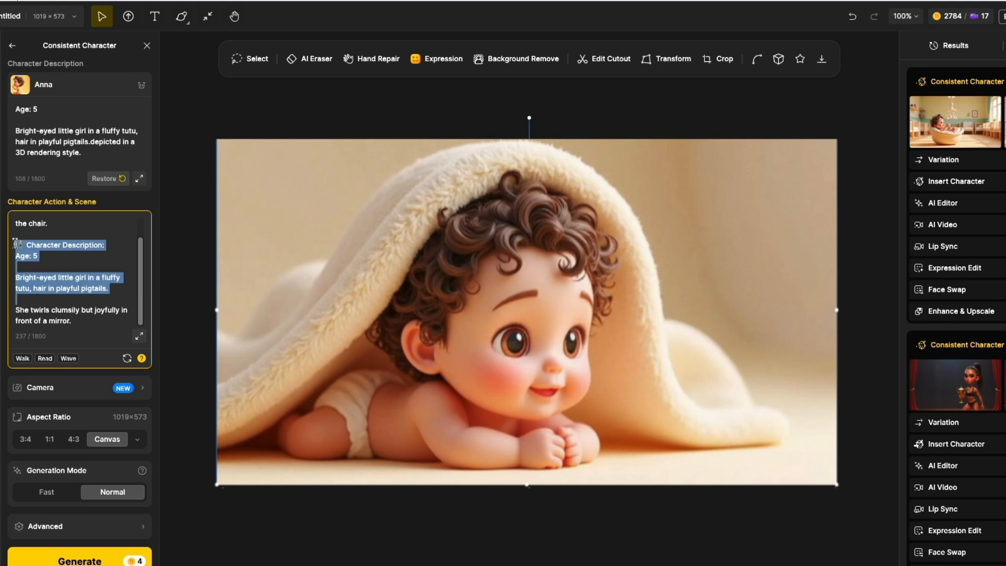
pyautogui.press('BackSpace')
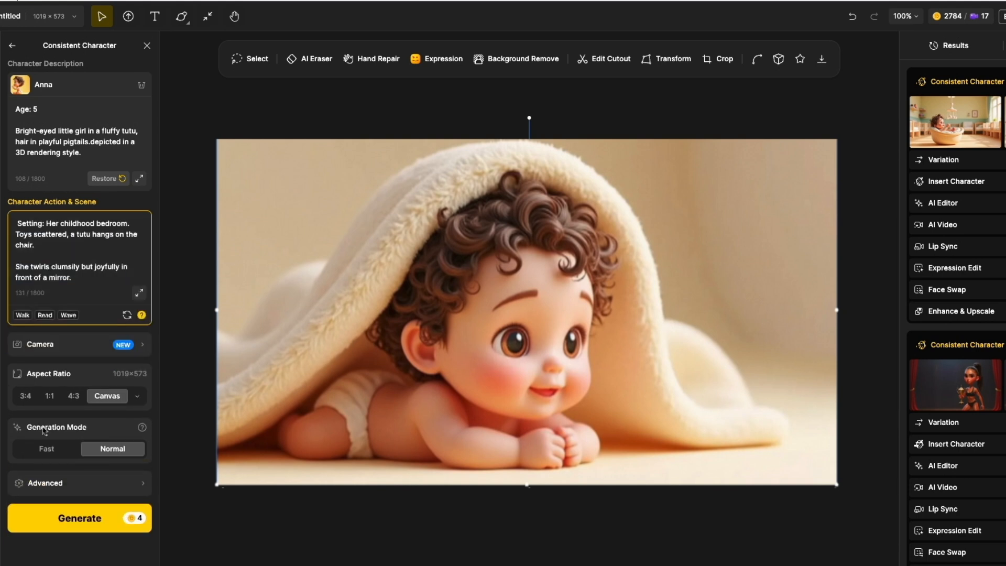
pyautogui.click(65, 527)
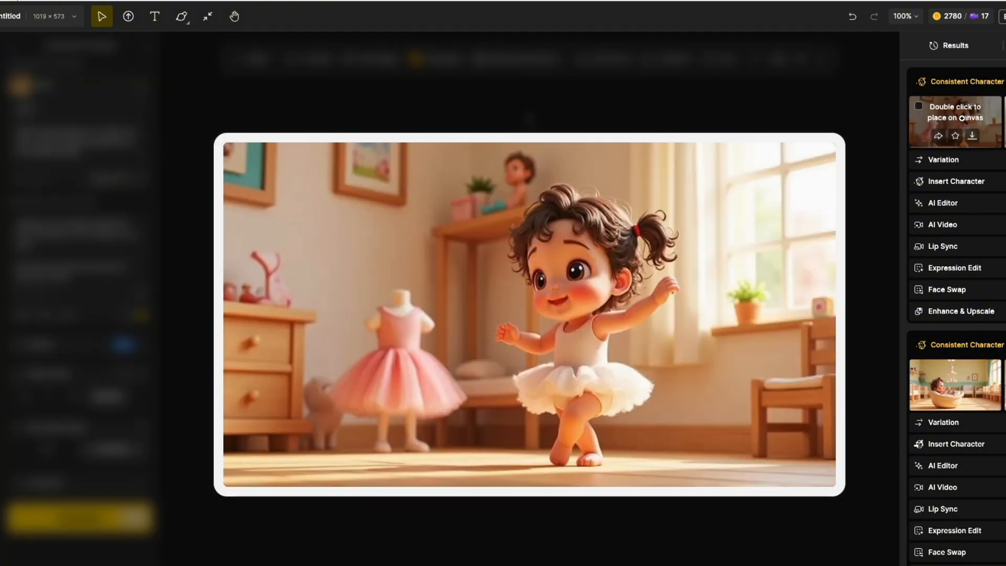
# Place the girl-in-a-tutu result from the results list onto the canvas.
pyautogui.doubleClick(962, 119)
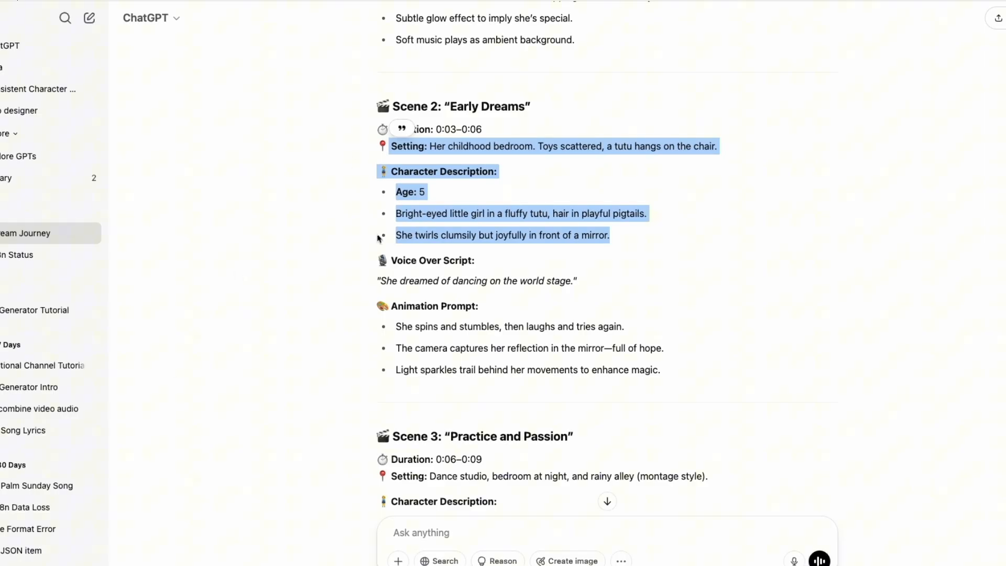
pyautogui.scroll(-15, 443, 359)
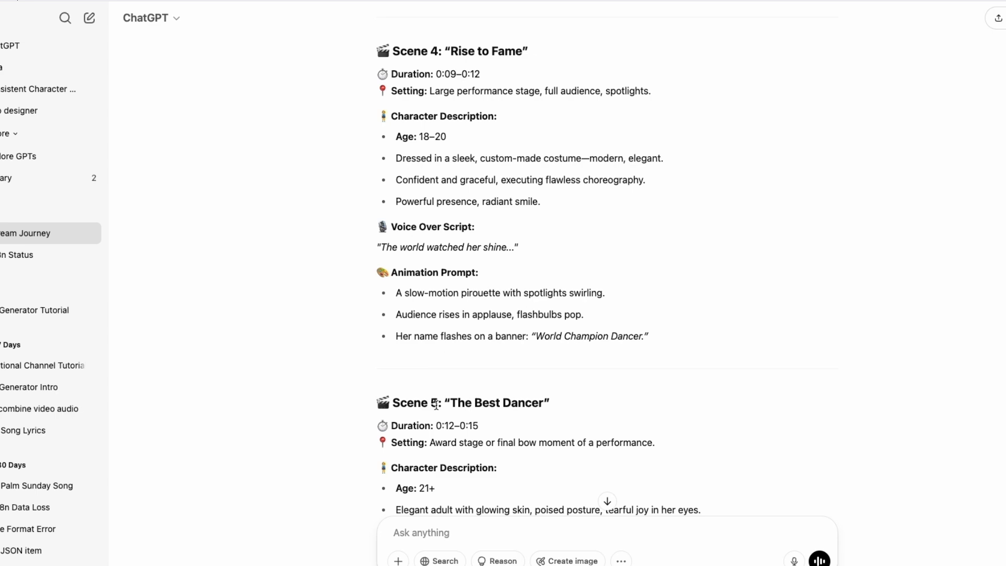
pyautogui.scroll(-3, 436, 405)
pyautogui.scroll(-2, 448, 454)
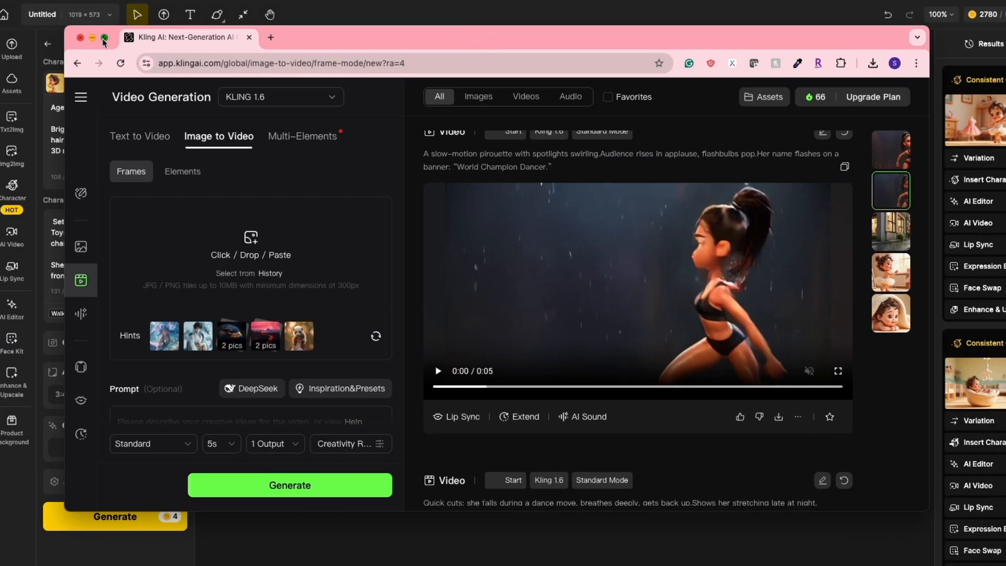
# Switch to Kling AI's Image to Video page with the blanket-baby start frame and focus the prompt field.
pyautogui.click(104, 39)
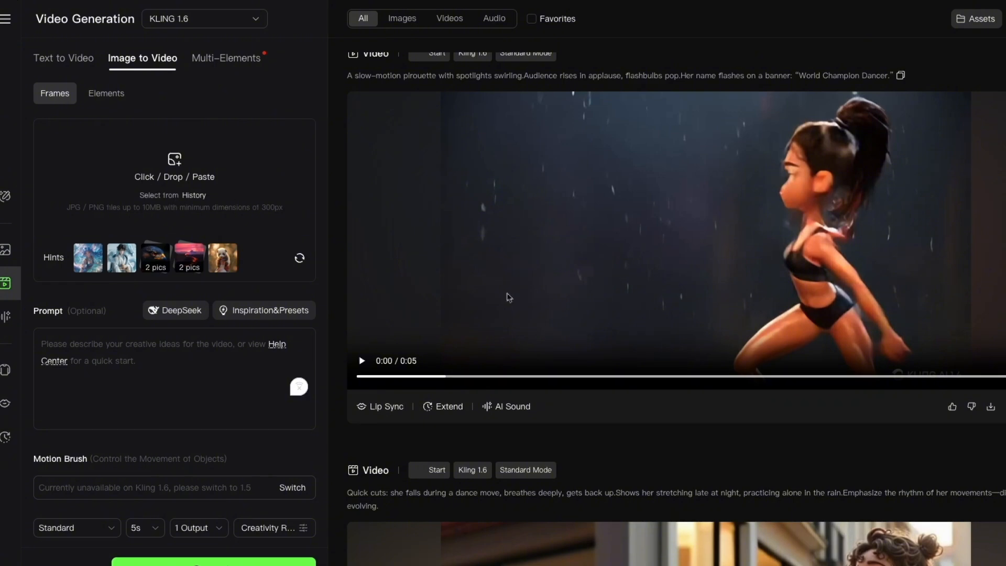
pyautogui.scroll(-10, 486, 294)
pyautogui.scroll(-10, 485, 297)
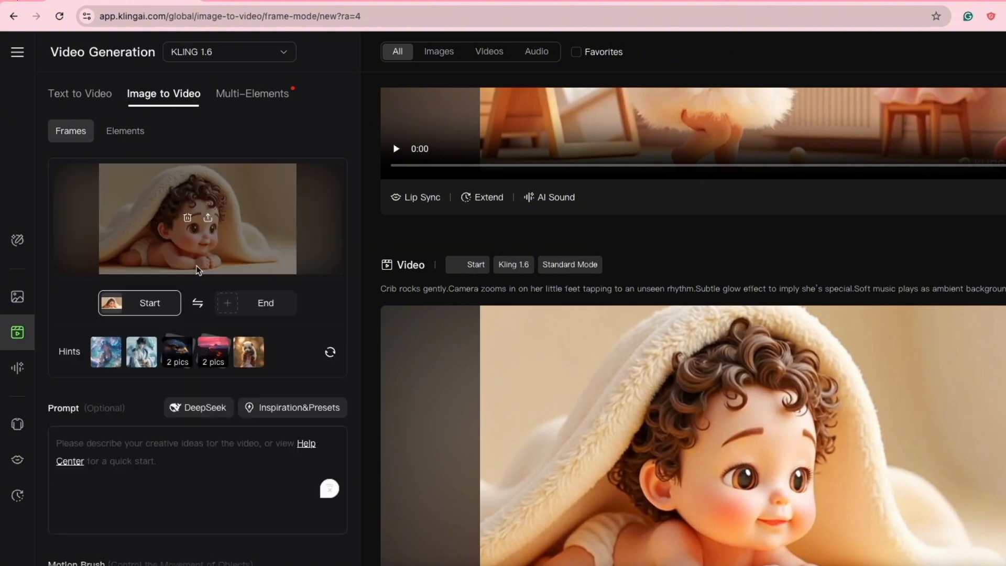
pyautogui.click(108, 451)
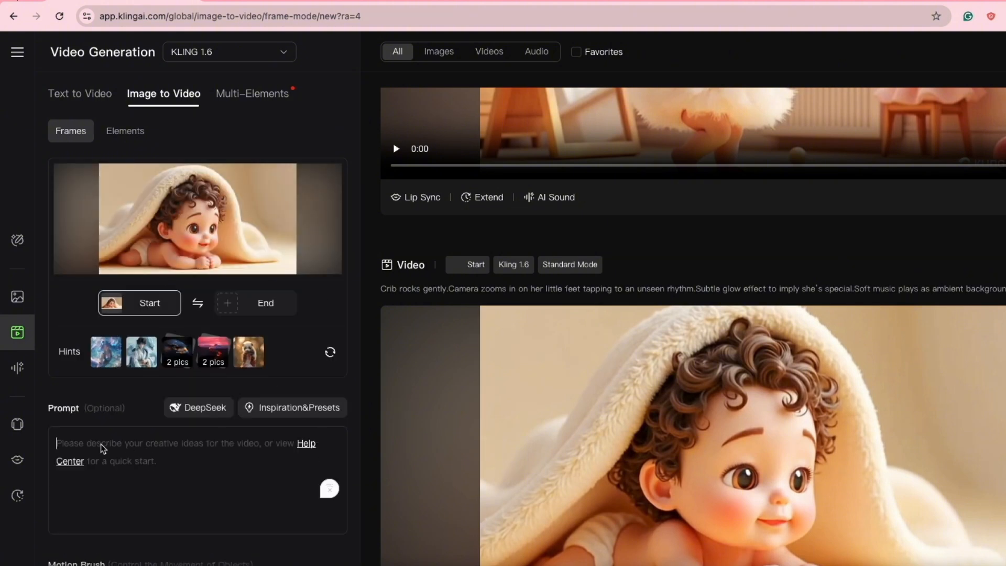
# Copy Scene 1's animation prompt from ChatGPT and paste it into the Kling video prompt.
pyautogui.click(1005, 16)
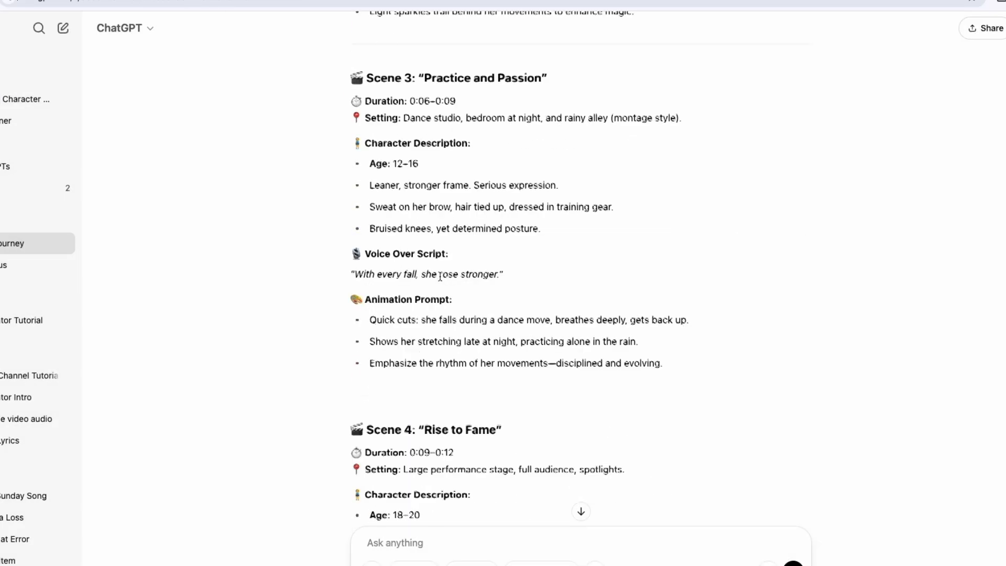
pyautogui.scroll(12, 440, 275)
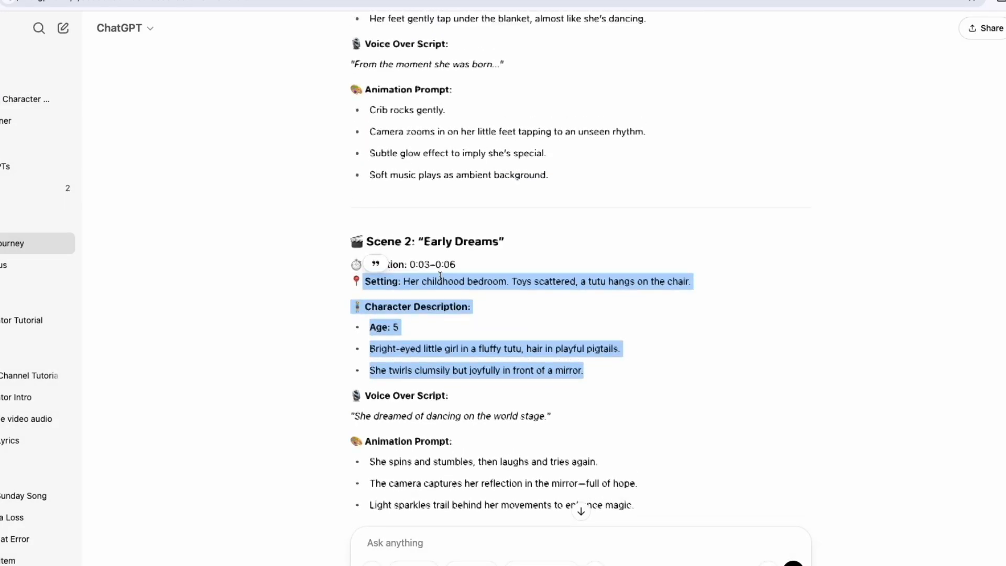
pyautogui.click(374, 261)
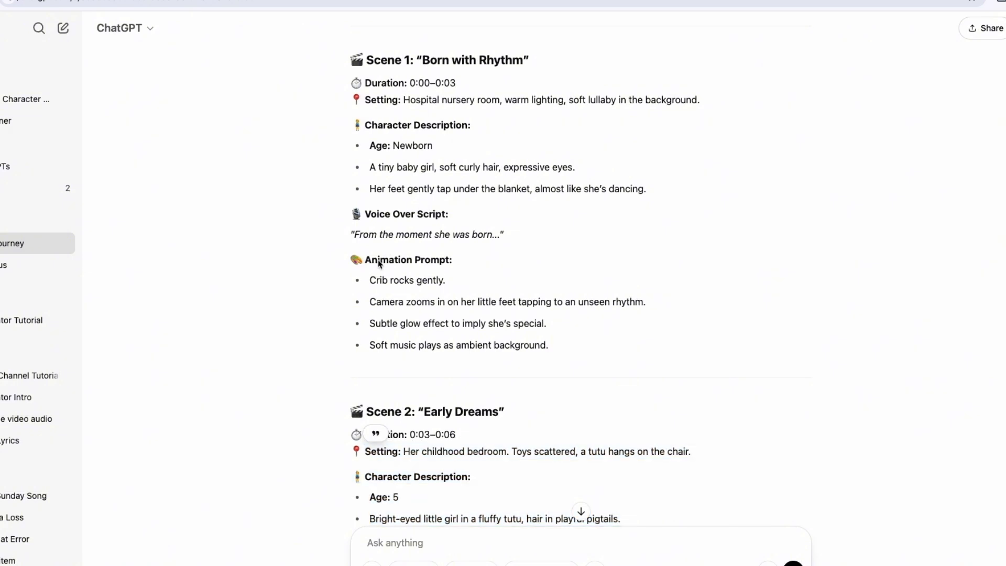
pyautogui.moveTo(371, 282); pyautogui.dragTo(551, 347)
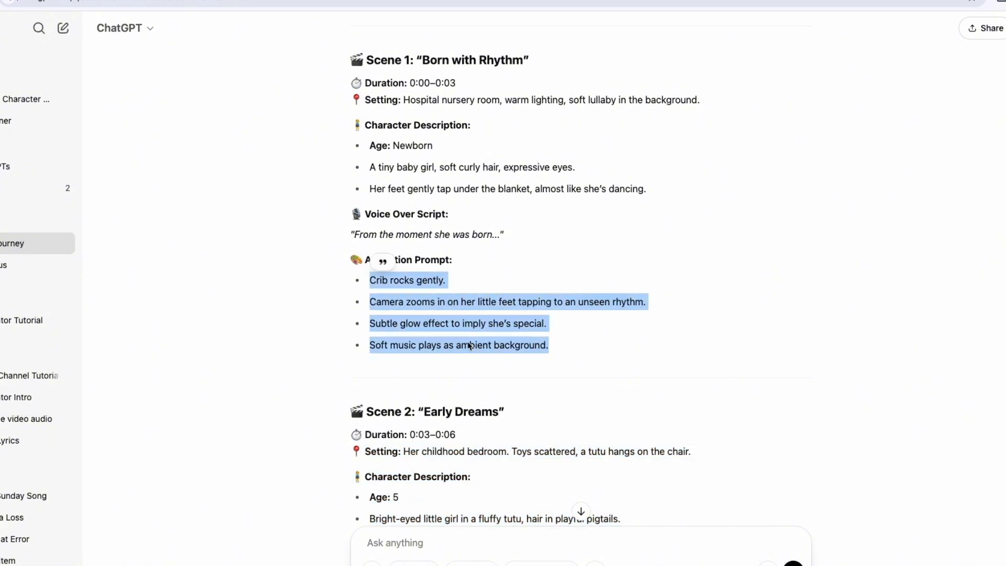
pyautogui.rightClick(469, 345)
pyautogui.click(482, 366)
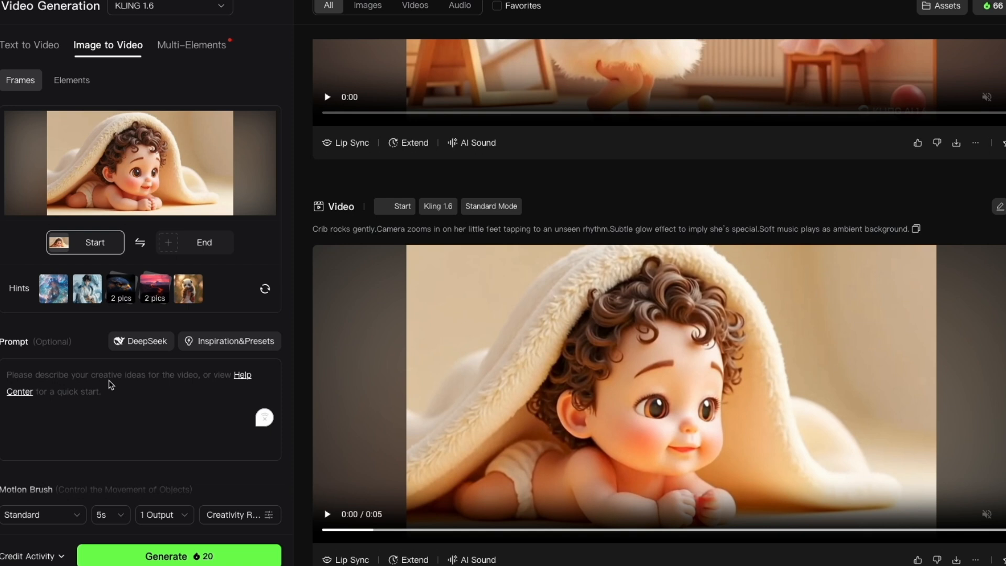
pyautogui.hotkey('ctrl', 'v')
# Paste Scene 1's animation prompt, generate a 5s image-to-video clip, and play the result.
pyautogui.hotkey('ctrl', 'v')
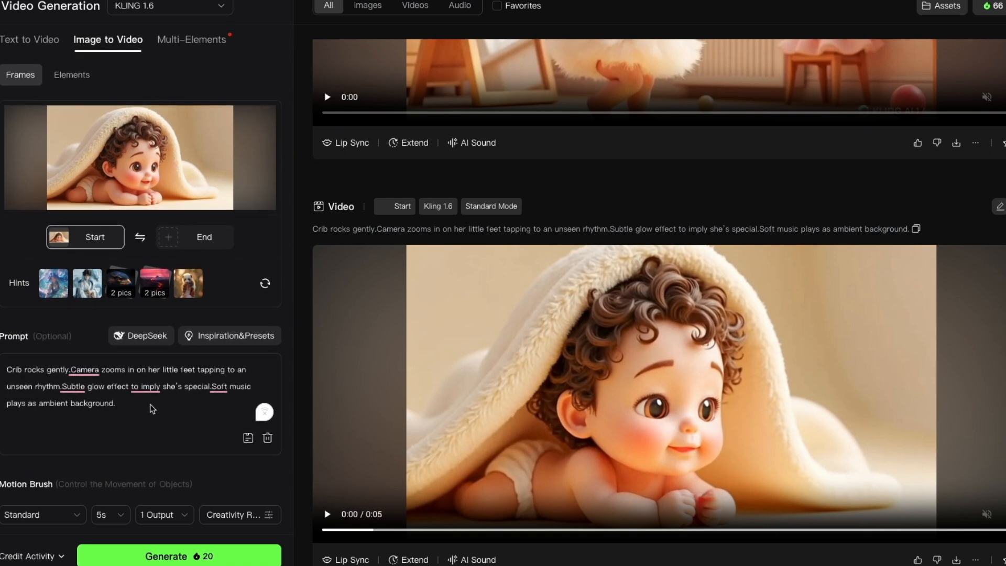
pyautogui.scroll(-1, 152, 409)
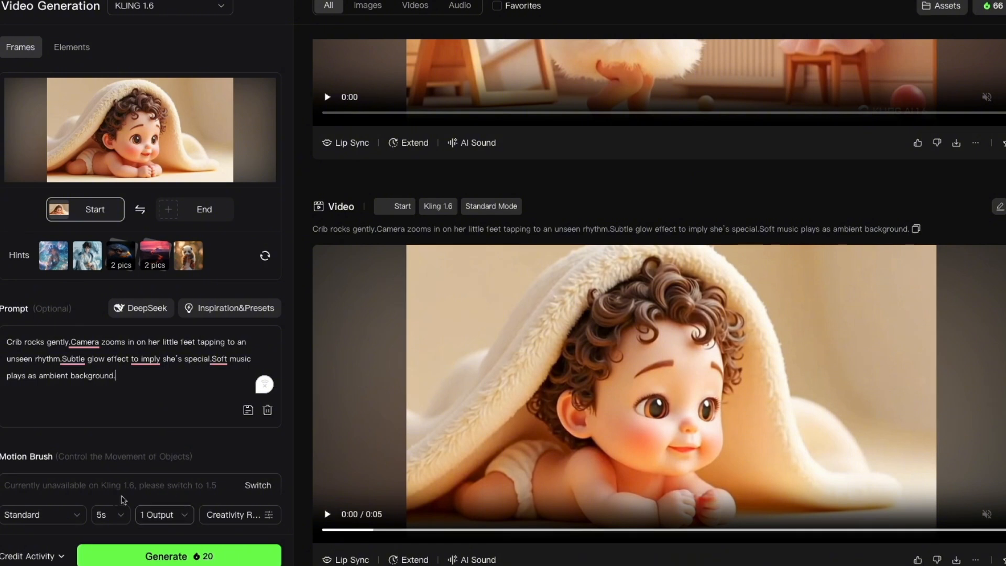
pyautogui.click(113, 519)
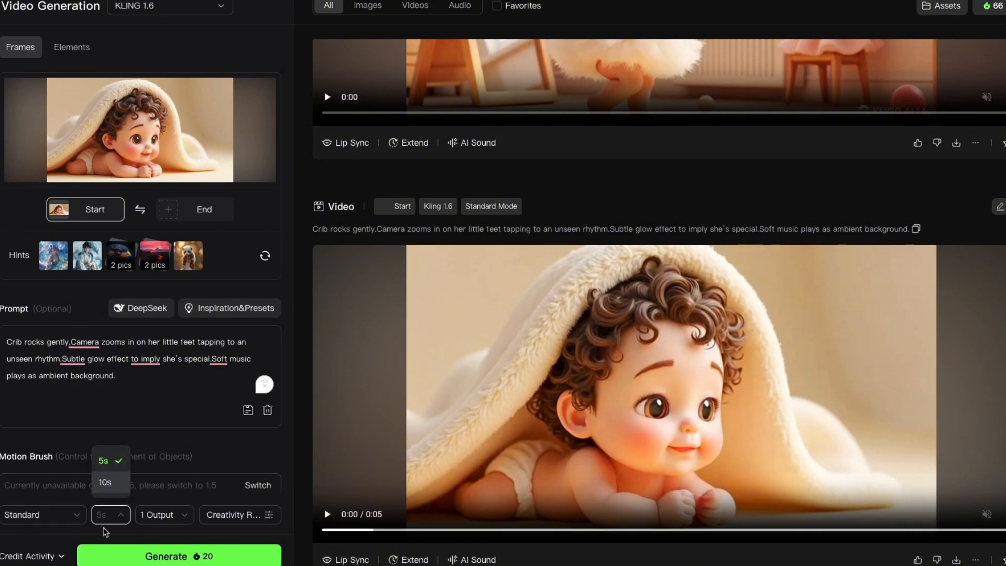
pyautogui.click(193, 538)
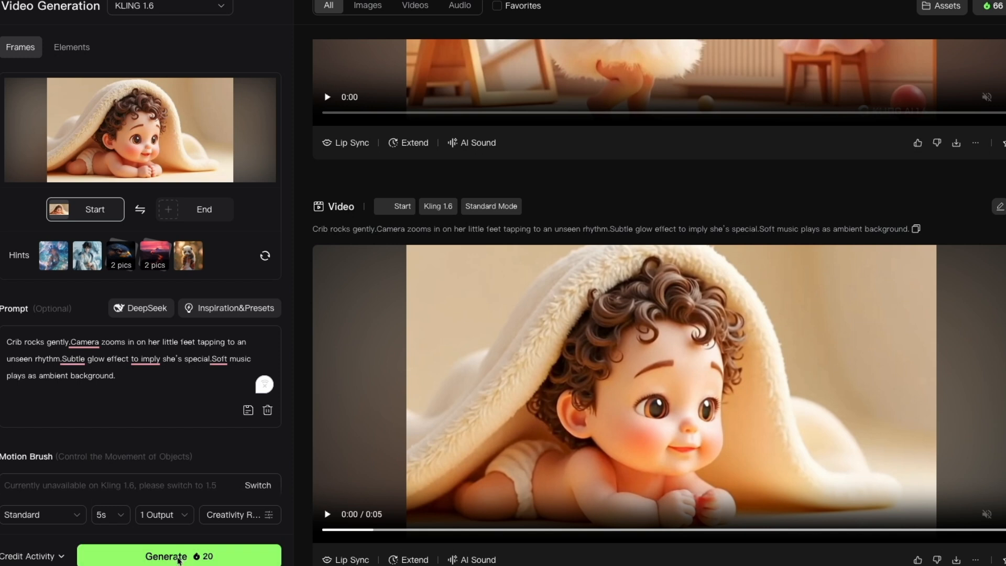
pyautogui.click(567, 418)
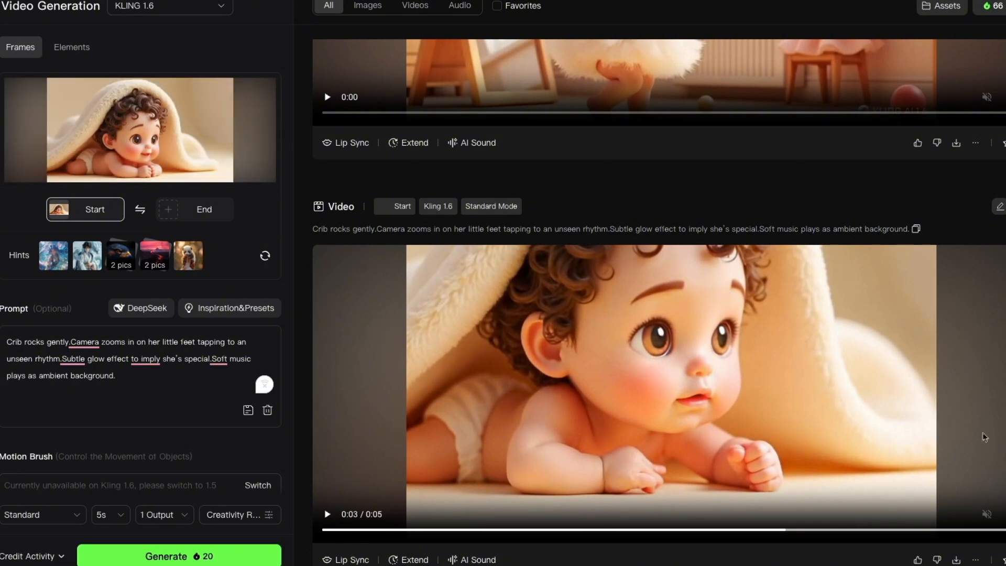
pyautogui.moveTo(957, 561)
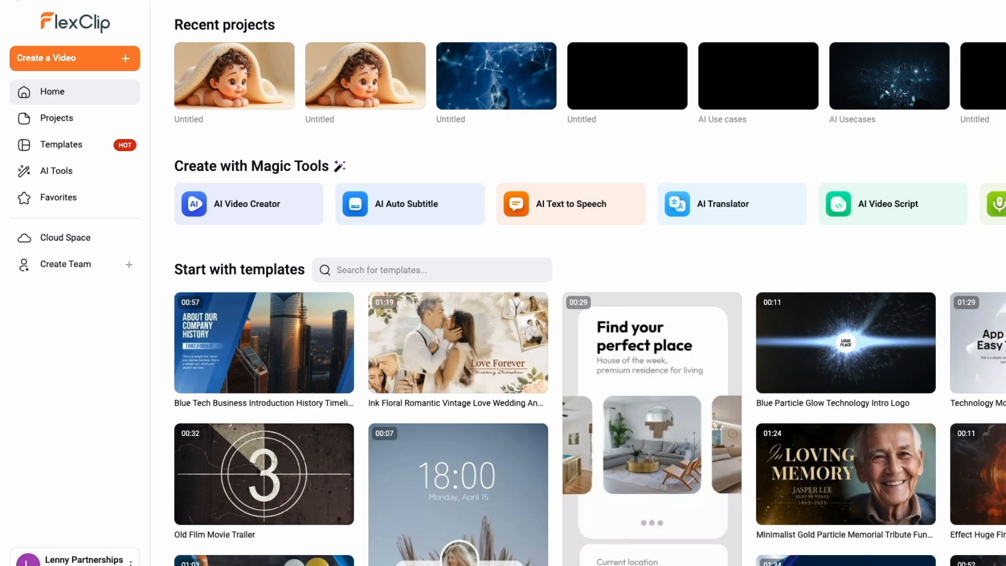
# Switch to FlexClip and create a new 16:9 video project.
pyautogui.click(352, 71)
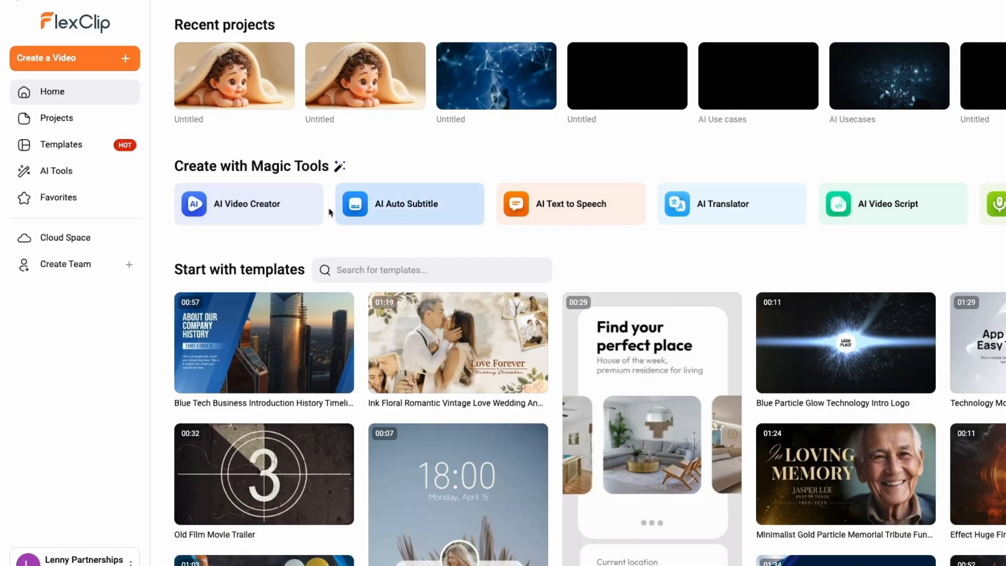
pyautogui.click(107, 60)
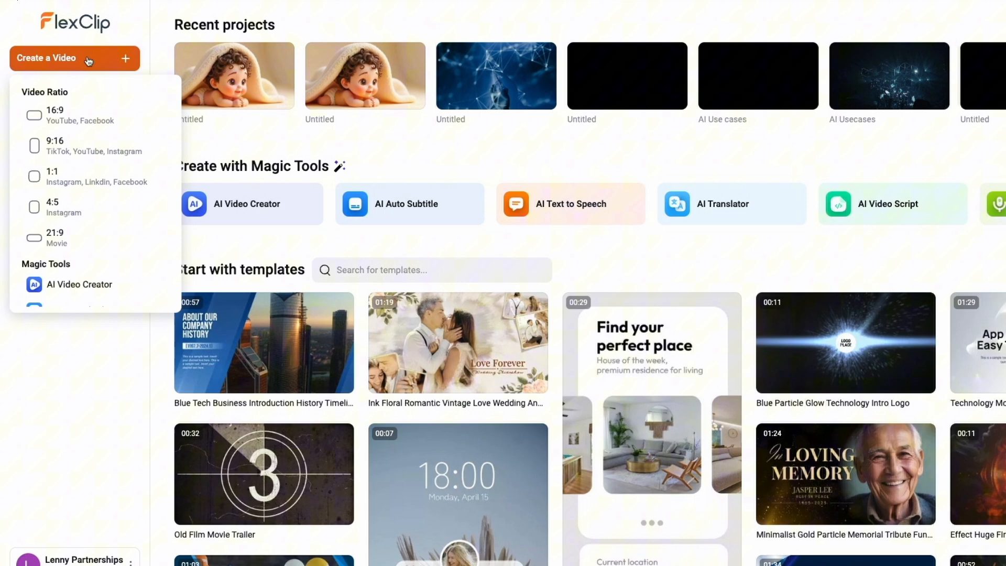
pyautogui.click(80, 119)
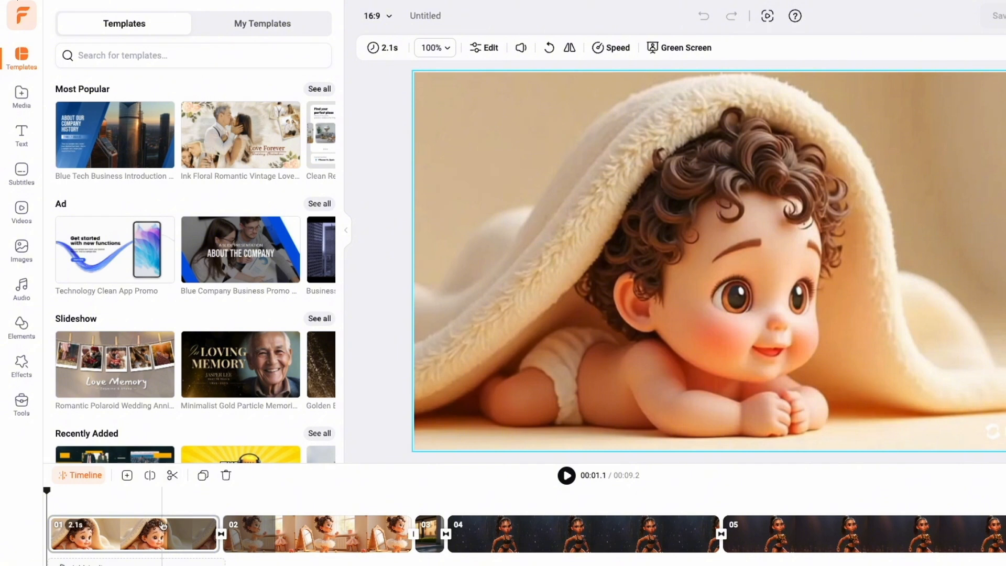
# Select the first clip in the timeline and open the AI Text To Speech tool.
pyautogui.click(161, 524)
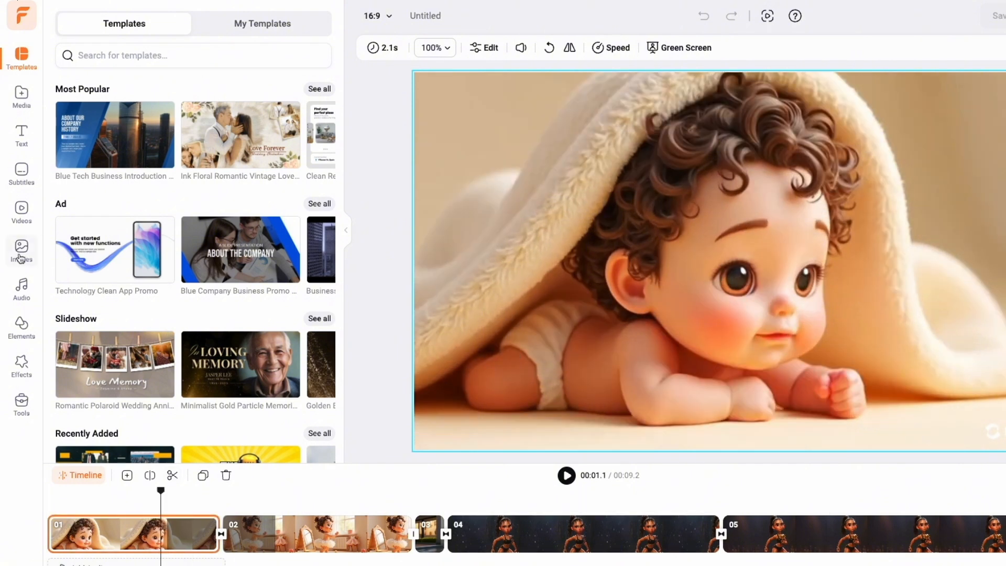
pyautogui.click(22, 409)
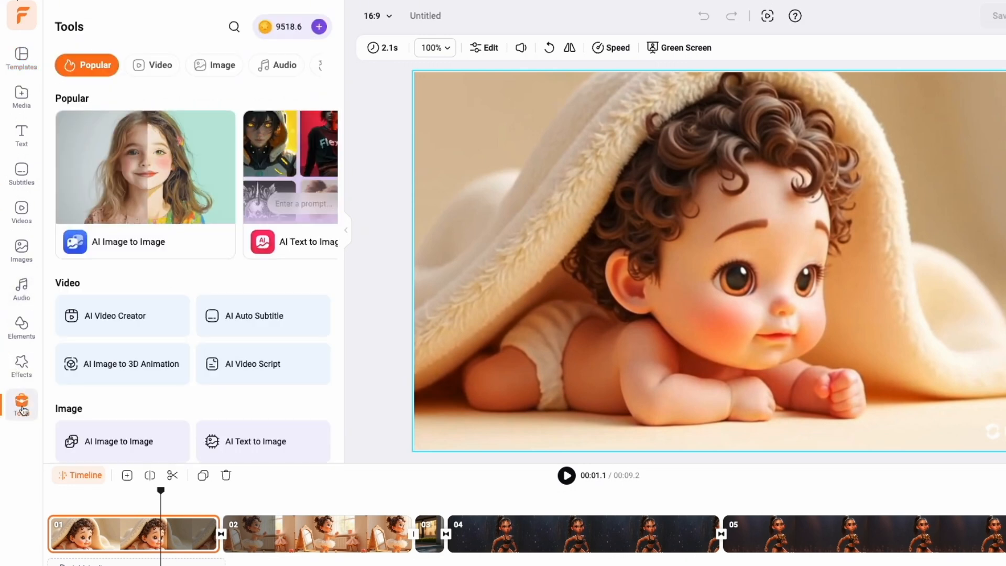
pyautogui.scroll(-5, 115, 381)
pyautogui.click(118, 179)
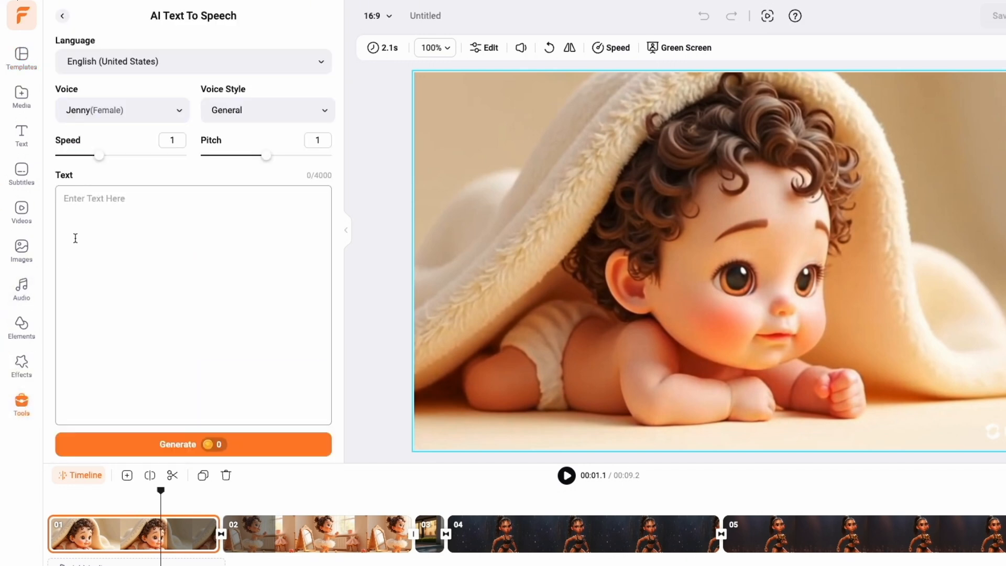
# Set the narration voice to Brian Multilingual (Male).
pyautogui.click(132, 118)
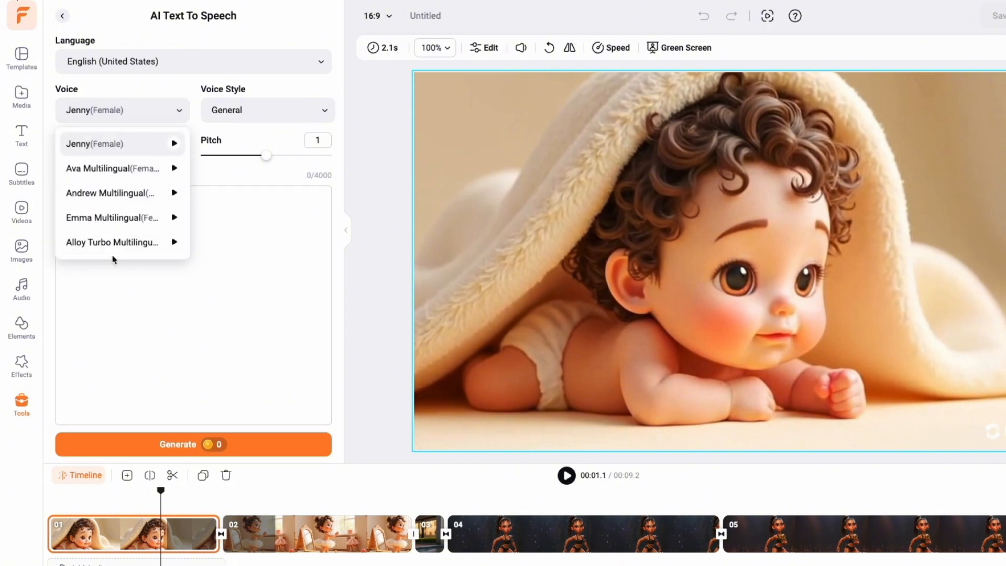
pyautogui.scroll(-1, 116, 212)
pyautogui.click(111, 178)
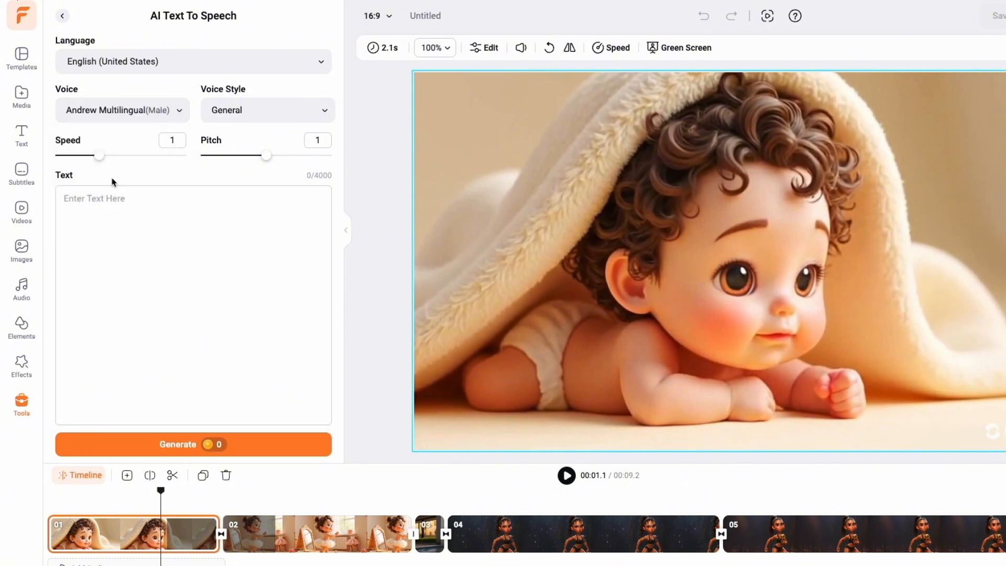
pyautogui.click(122, 110)
pyautogui.scroll(-3, 130, 216)
pyautogui.scroll(-2, 129, 214)
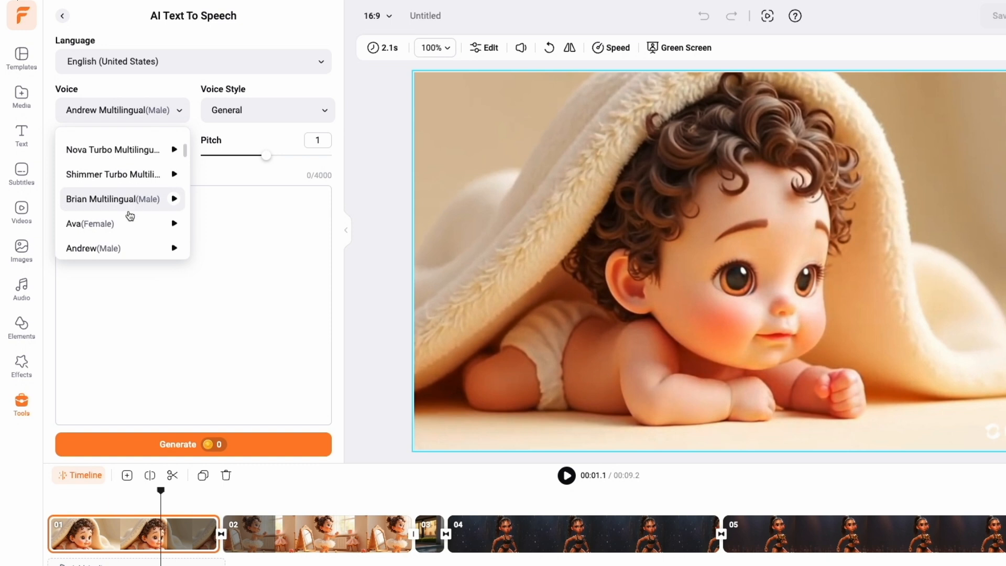
pyautogui.click(129, 210)
# Preview the General voice style and focus the narration text field.
pyautogui.click(252, 122)
pyautogui.click(320, 145)
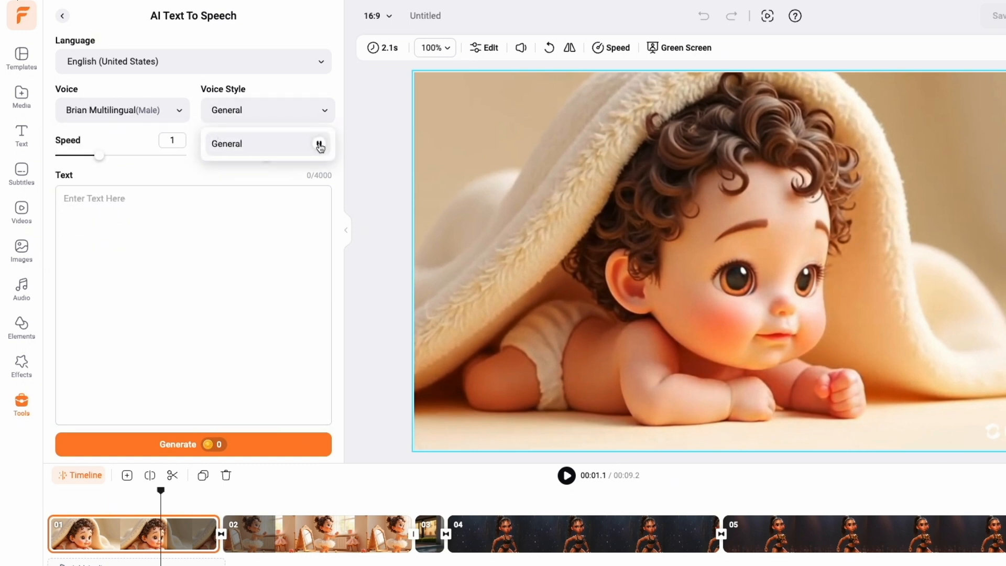
pyautogui.click(89, 203)
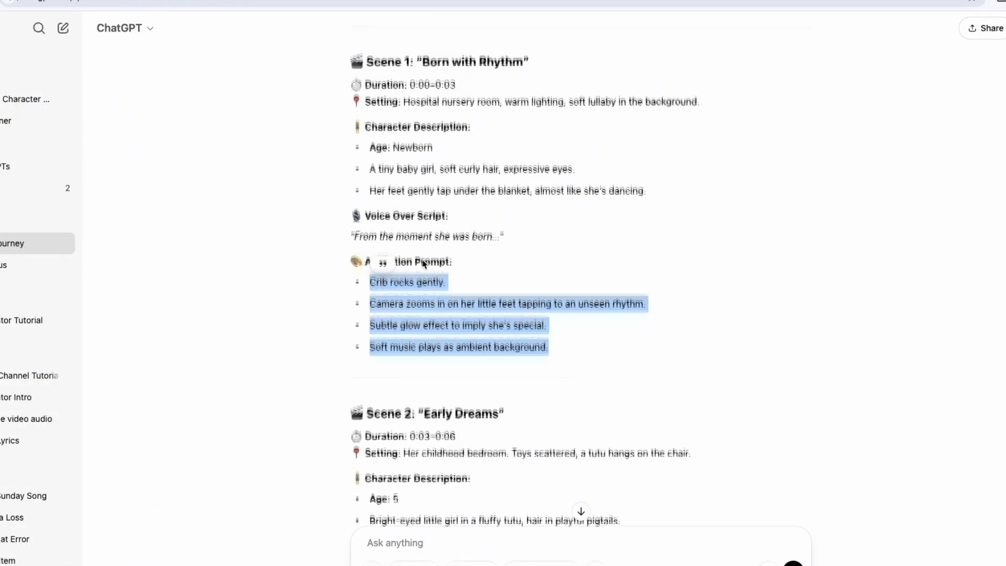
# Select and copy Scene 1's voice-over line in ChatGPT.
pyautogui.scroll(3, 423, 260)
pyautogui.scroll(-3, 422, 261)
pyautogui.moveTo(354, 209); pyautogui.dragTo(513, 213)
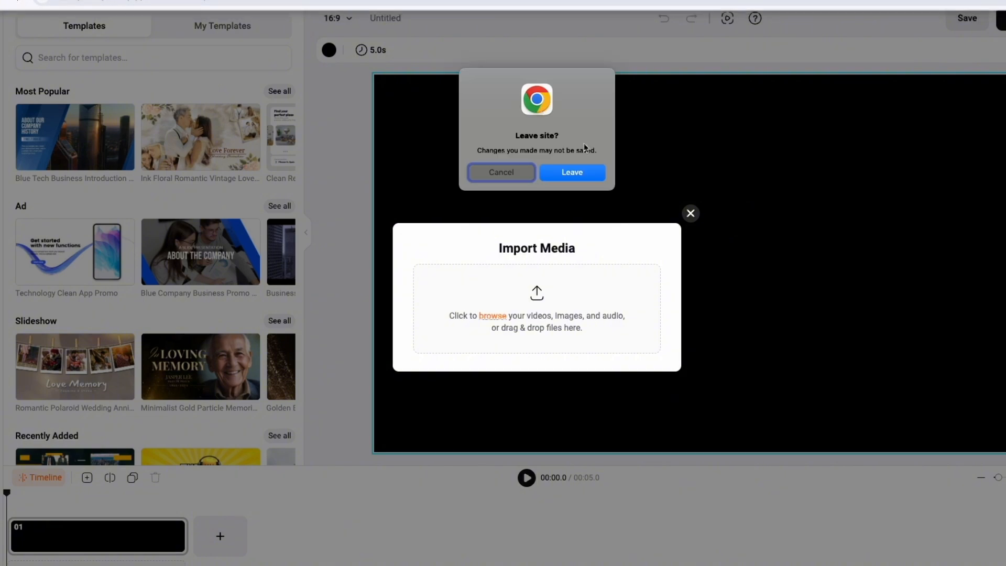
# Dismiss the leave-site prompt and paste the Scene 1 voice-over line into the text-to-speech box.
pyautogui.click(574, 173)
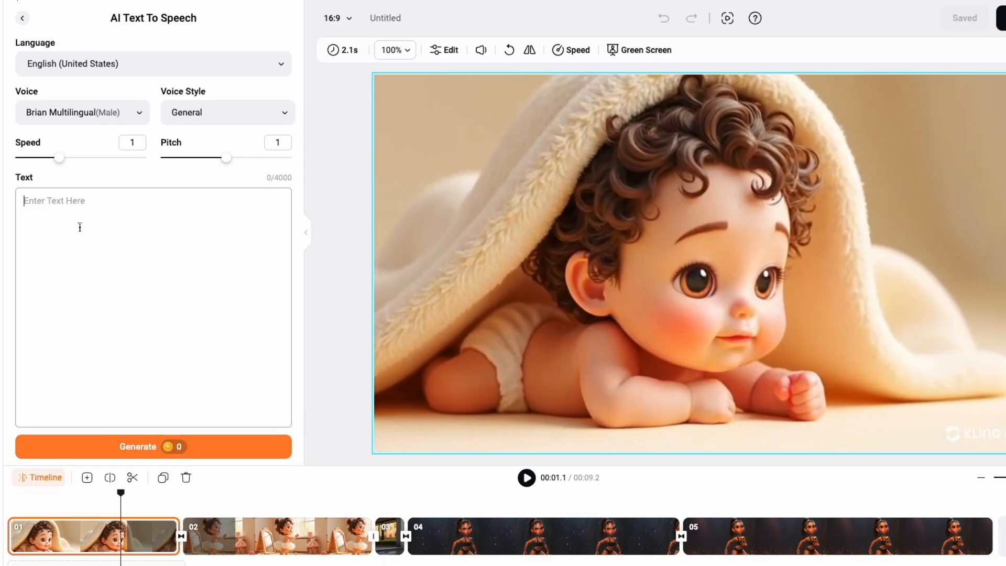
pyautogui.click(77, 220)
pyautogui.hotkey('ctrl', 'v')
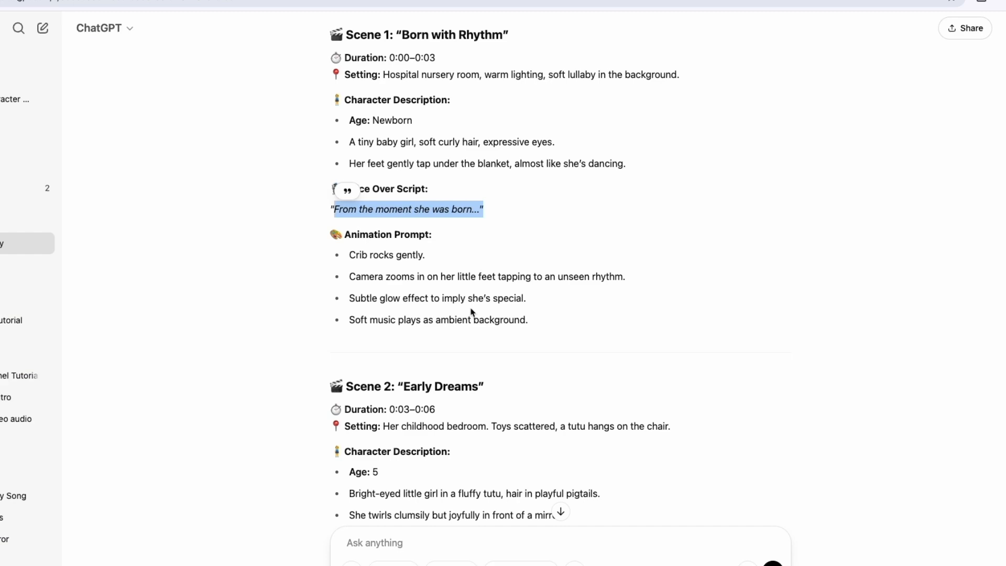
# Copy Scene 2's voice-over line from ChatGPT and paste it on a new line of the narration text.
pyautogui.scroll(-3, 470, 312)
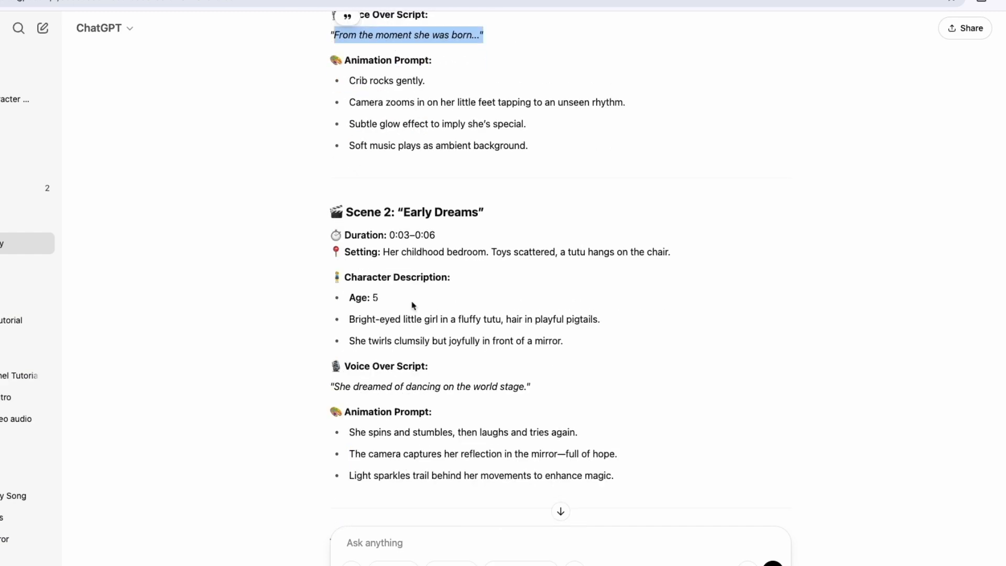
pyautogui.scroll(-1, 369, 360)
pyautogui.moveTo(335, 324); pyautogui.dragTo(545, 327)
pyautogui.hotkey('ctrl', 'c')
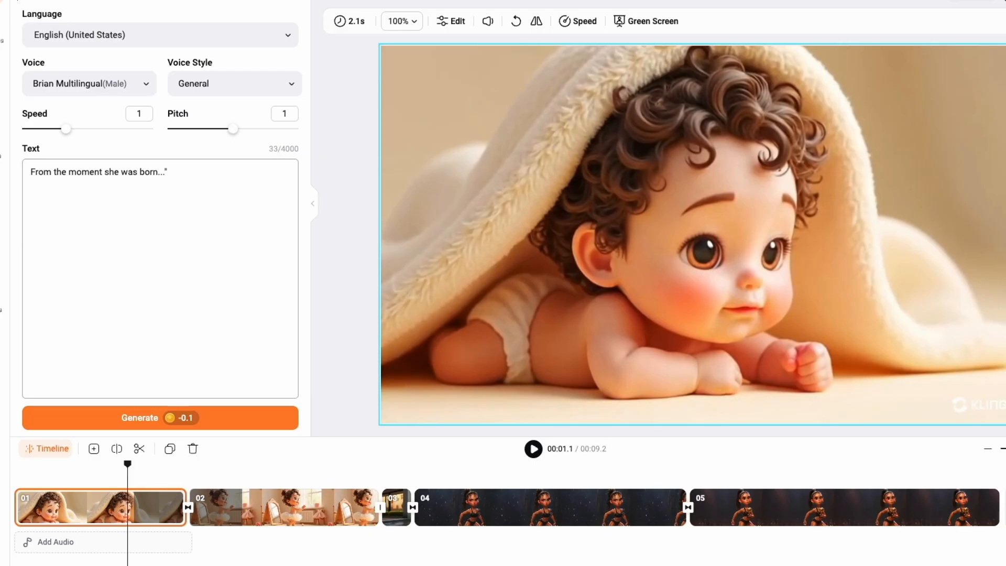
pyautogui.press('Return')
pyautogui.hotkey('ctrl', 'v')
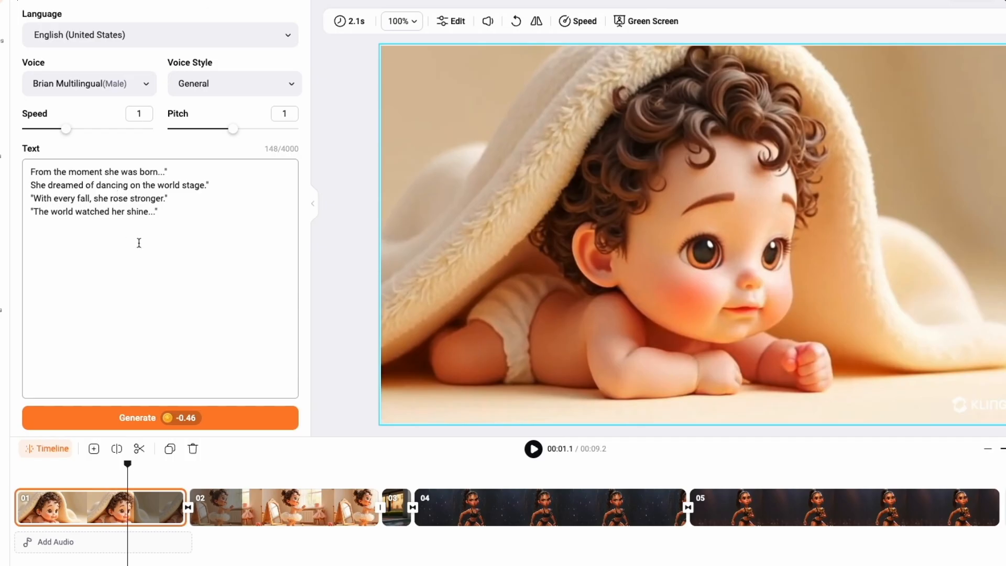
# Add the remaining scenes' voice-over lines on new lines, ending with the final scene's line.
pyautogui.press('Return')
pyautogui.write('because she always believed she was."')
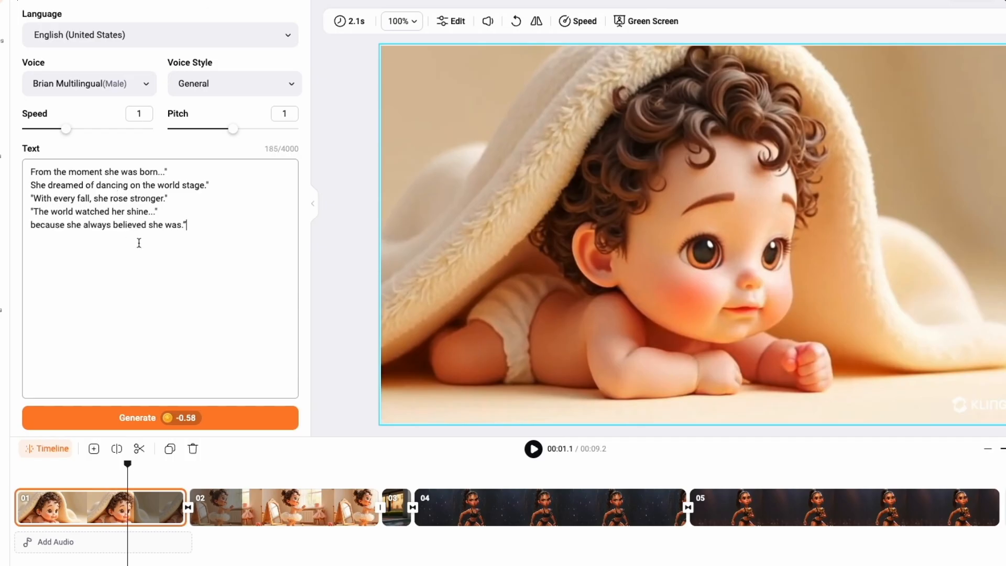
# Select the full narration text and generate the speech audio.
pyautogui.moveTo(187, 225); pyautogui.dragTo(22, 172)
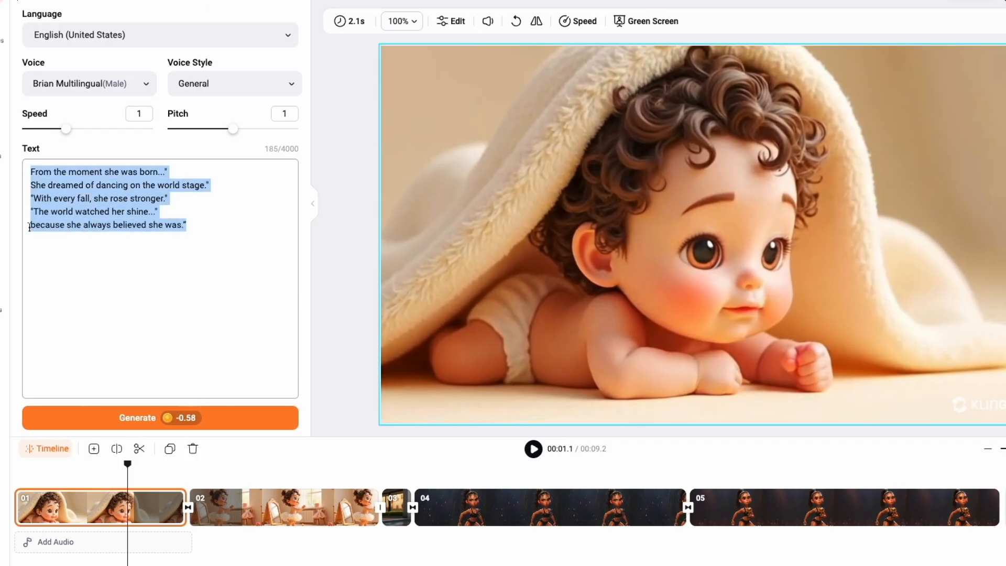
pyautogui.click(131, 418)
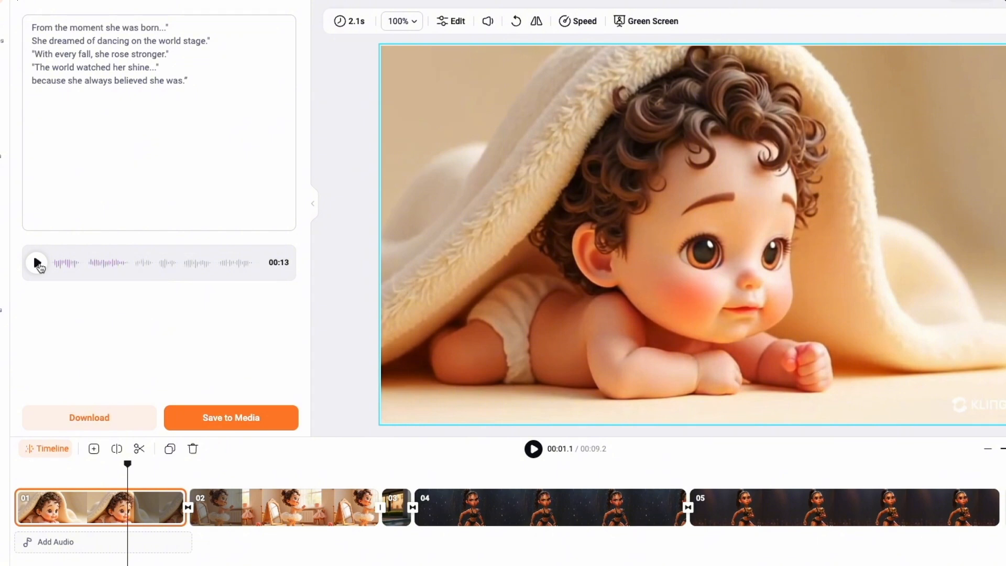
# Save the generated speech to media and add it to the timeline as an audio track.
pyautogui.click(215, 419)
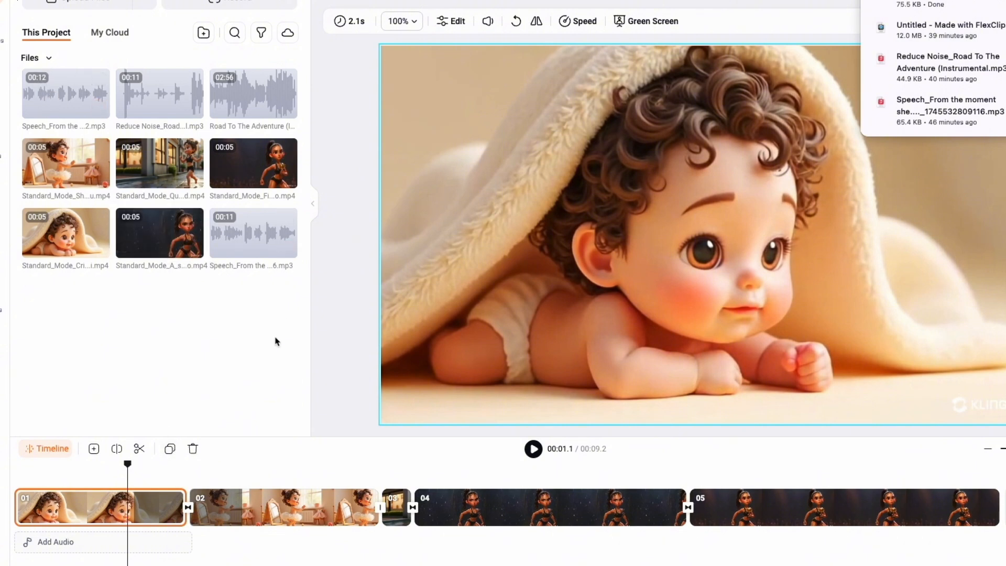
pyautogui.moveTo(68, 97); pyautogui.dragTo(29, 550)
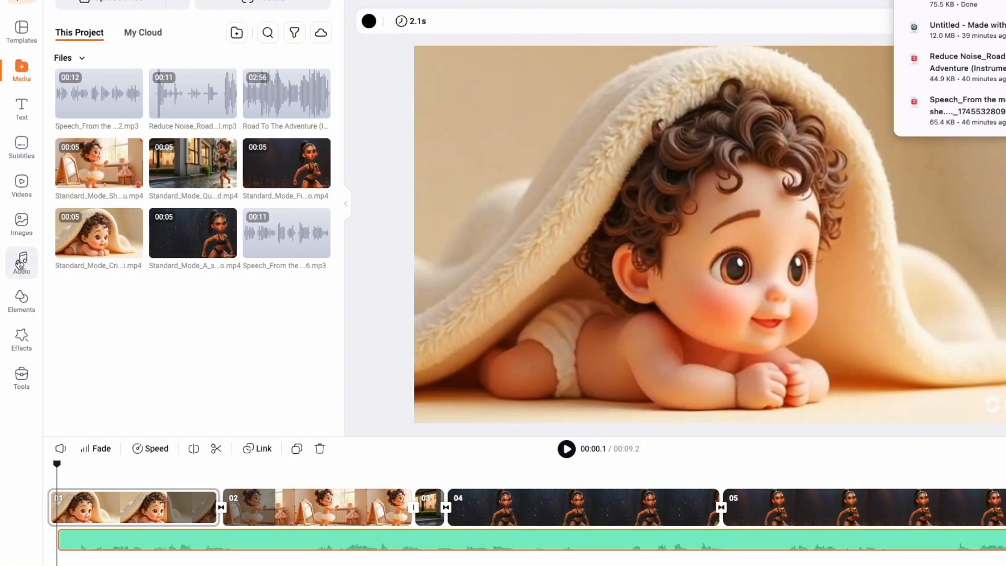
# Add the 'Our Love Will Fight - Instrumental' music track to the timeline and align it with the start.
pyautogui.click(21, 262)
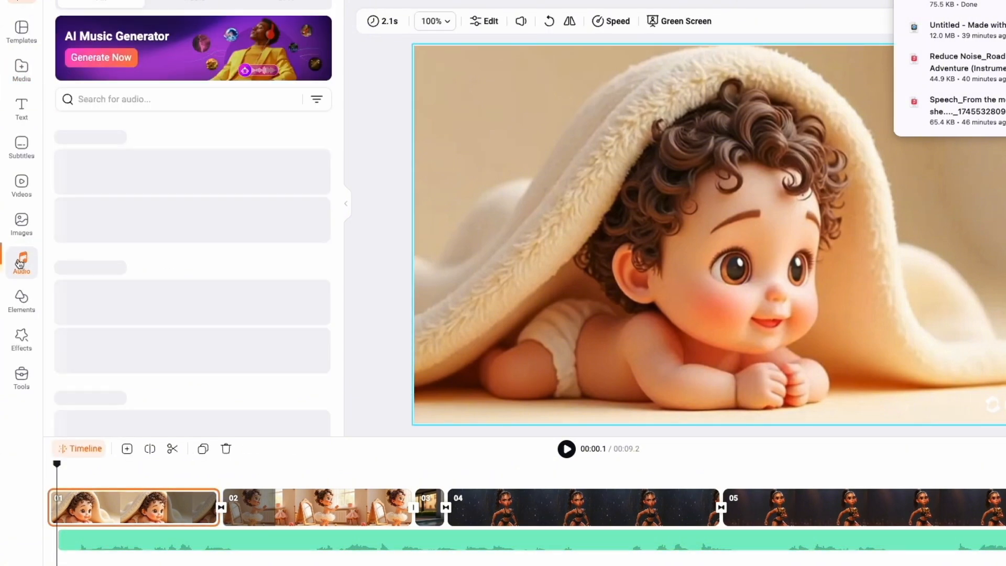
pyautogui.scroll(-5, 137, 226)
pyautogui.click(69, 257)
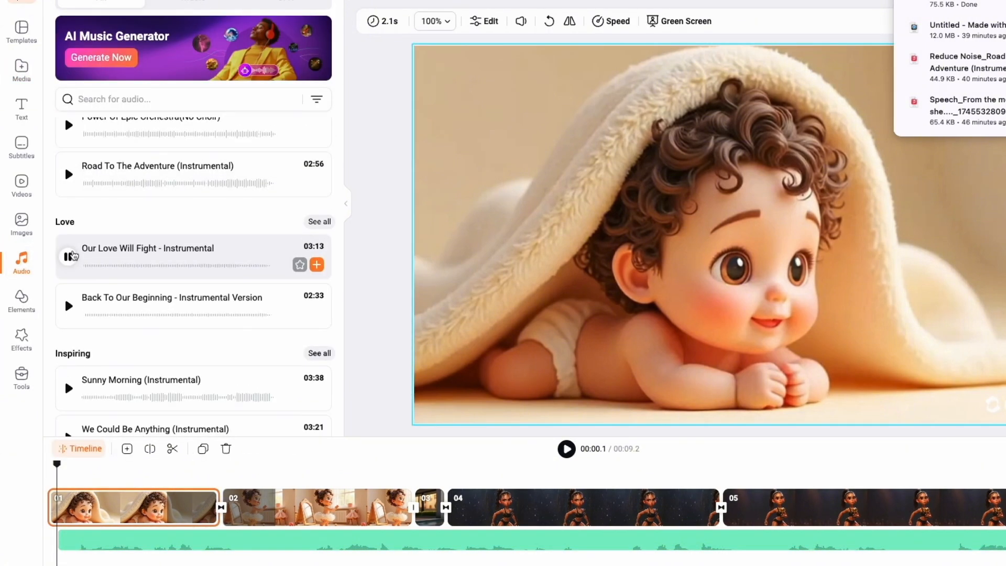
pyautogui.click(73, 256)
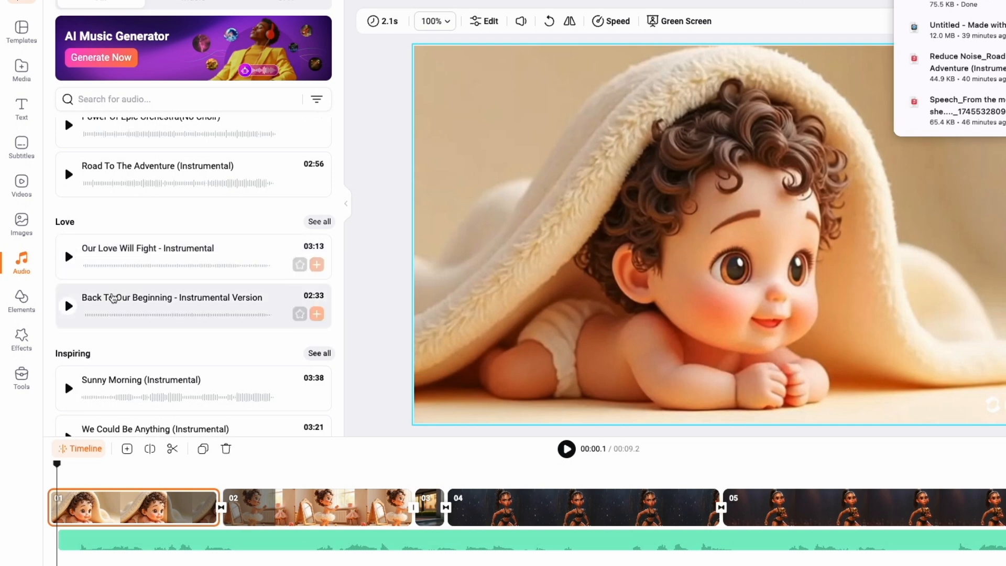
pyautogui.scroll(-2, 84, 243)
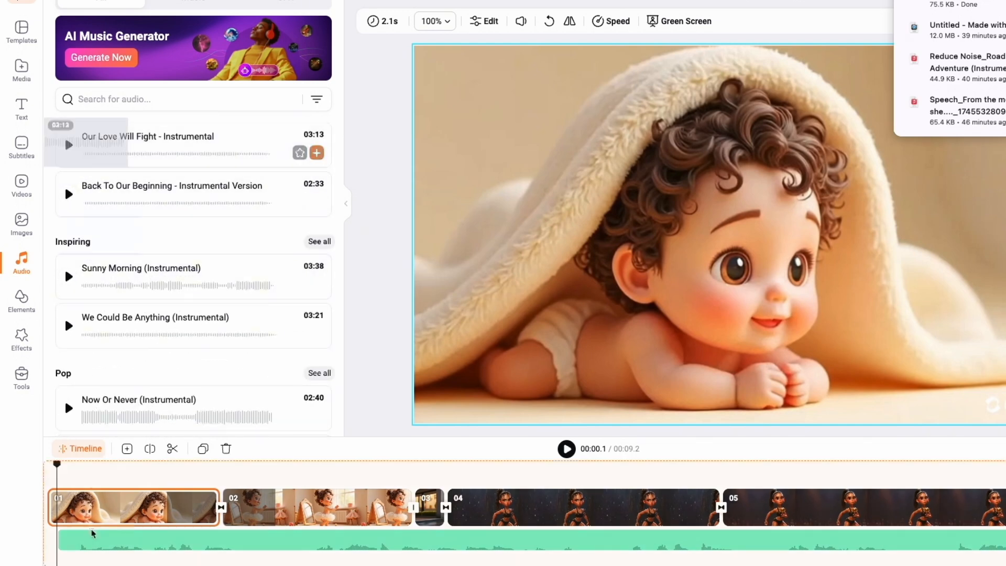
pyautogui.moveTo(104, 146); pyautogui.dragTo(31, 545)
pyautogui.moveTo(72, 520); pyautogui.dragTo(34, 520)
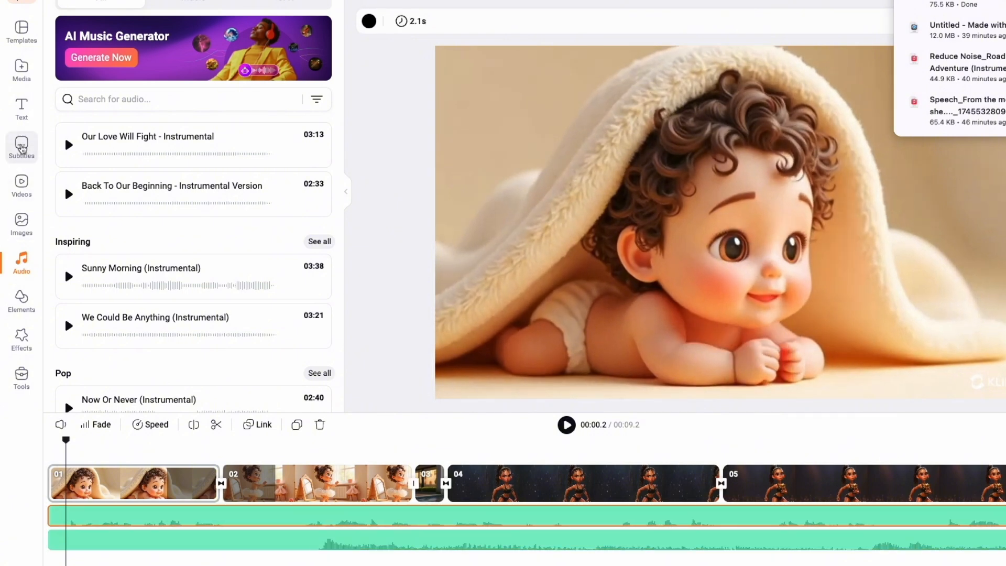
# Generate AI auto subtitles for the video in English (United States) with the Block subtitle style.
pyautogui.click(21, 149)
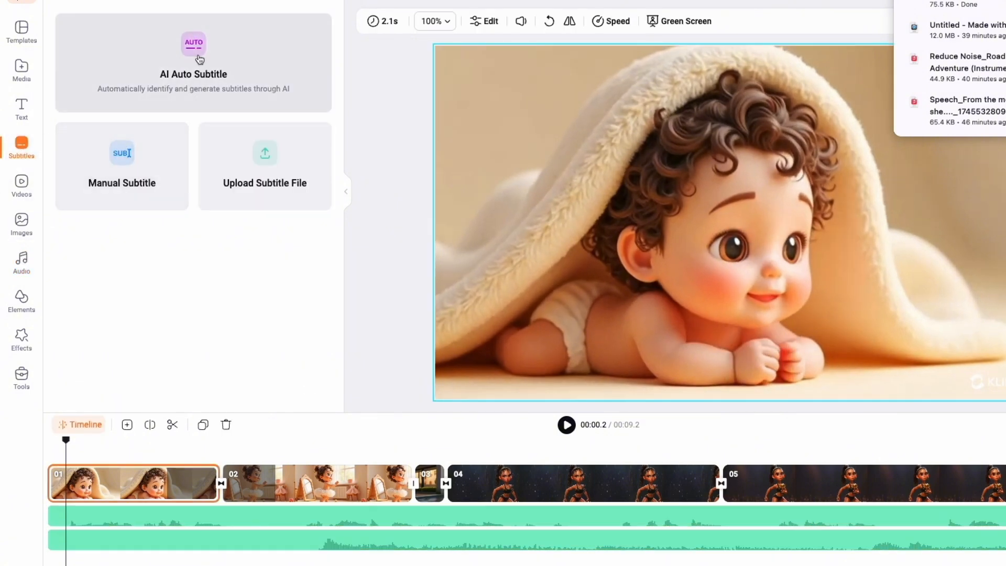
pyautogui.click(194, 87)
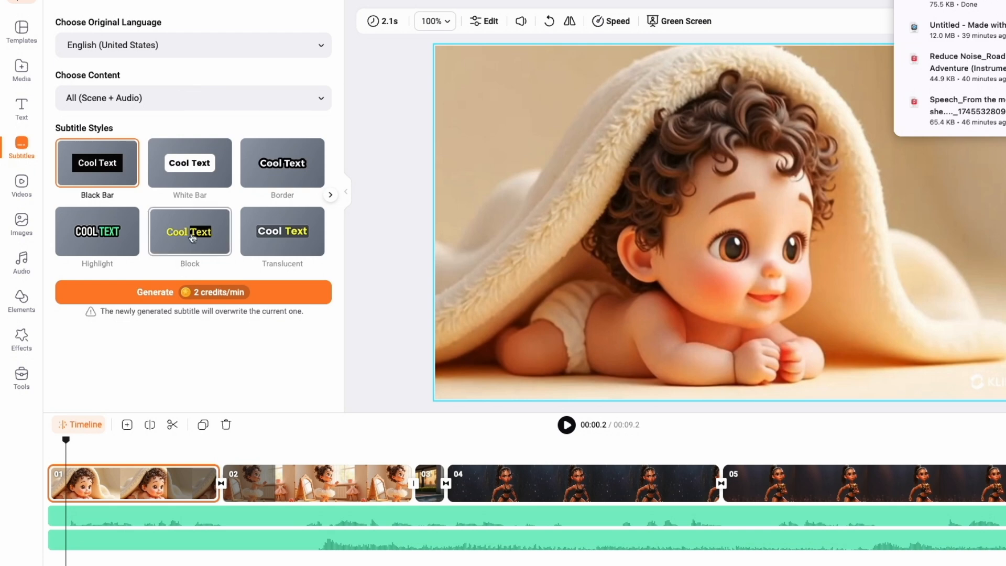
pyautogui.click(186, 238)
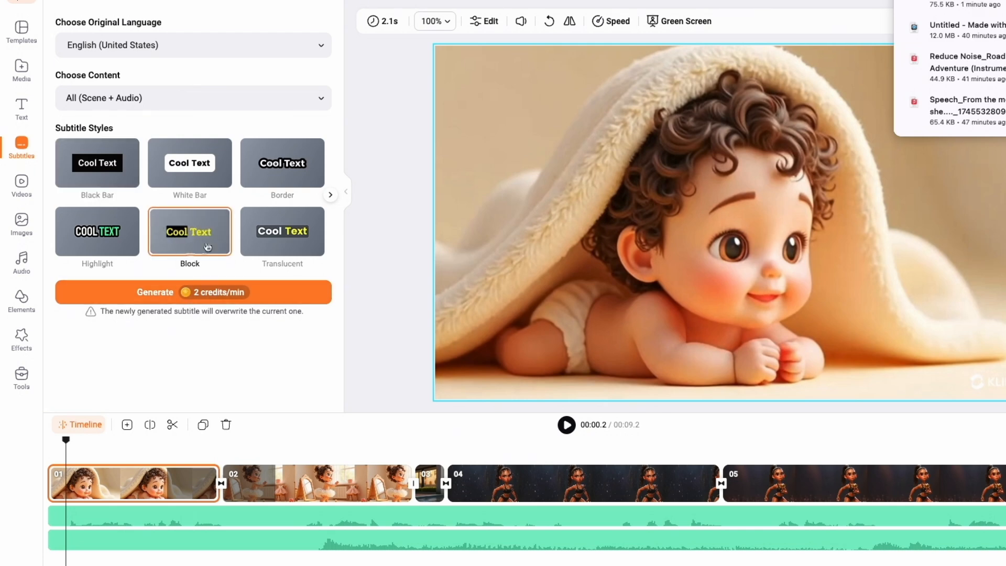
pyautogui.click(164, 295)
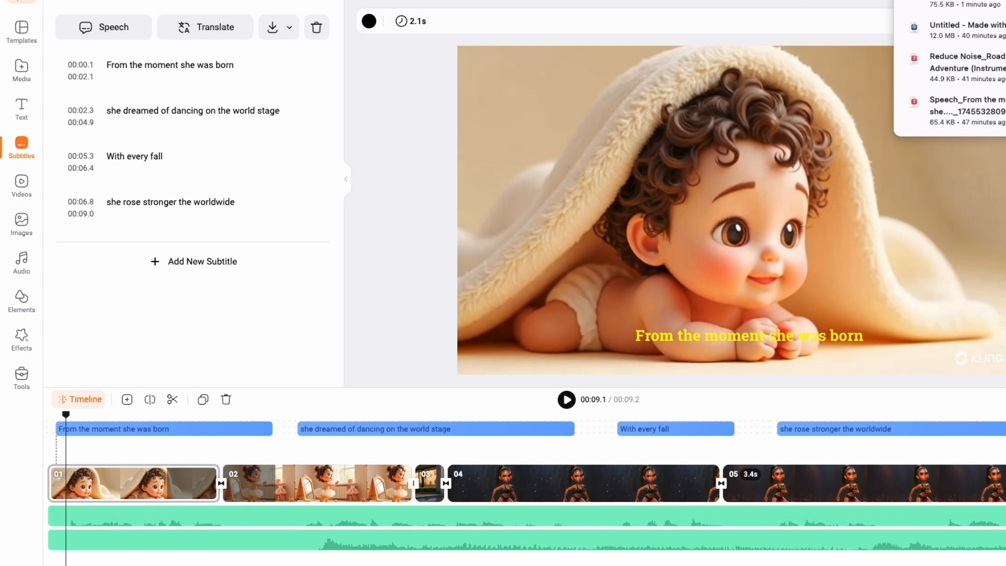
# Trim the final clip's end slightly, then export the video at 1080p, 30fps and High Quality.
pyautogui.moveTo(1005, 483); pyautogui.dragTo(995, 483)
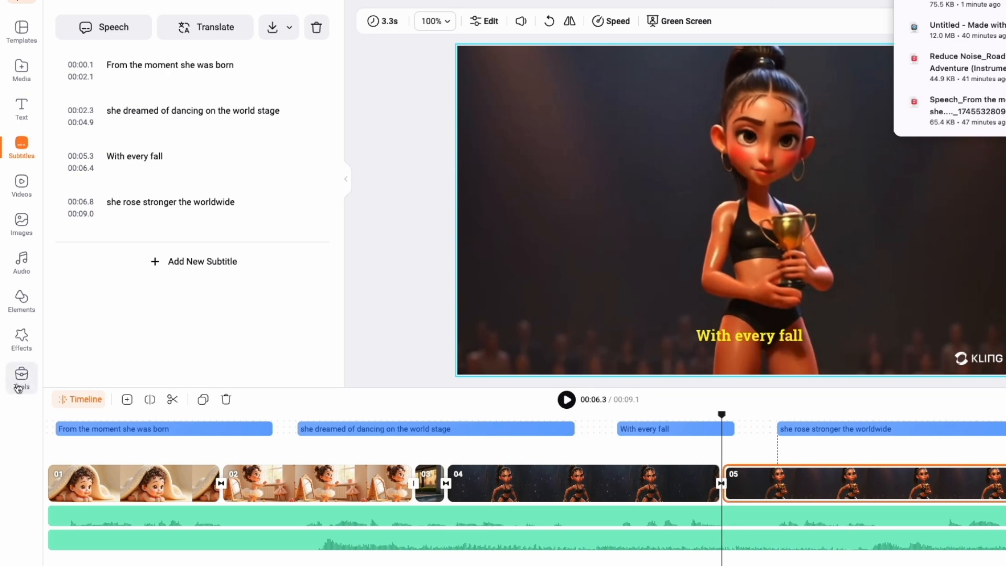
pyautogui.click(21, 378)
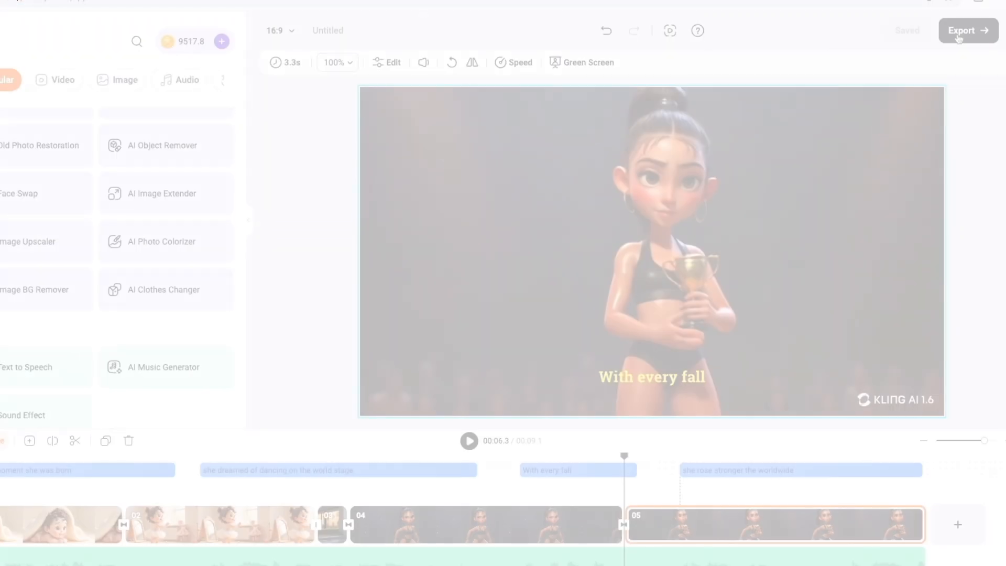
pyautogui.click(966, 30)
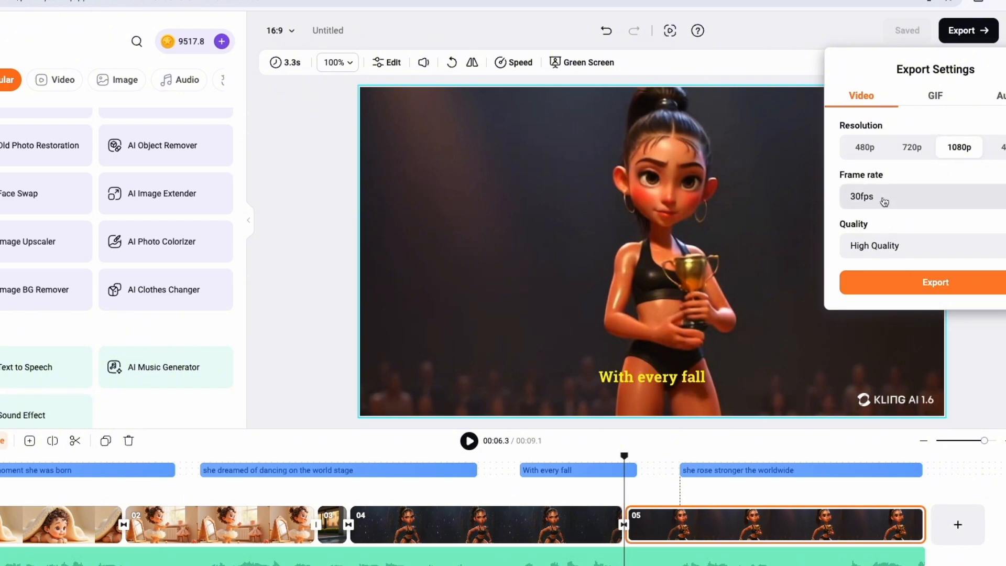
pyautogui.click(885, 201)
pyautogui.click(880, 276)
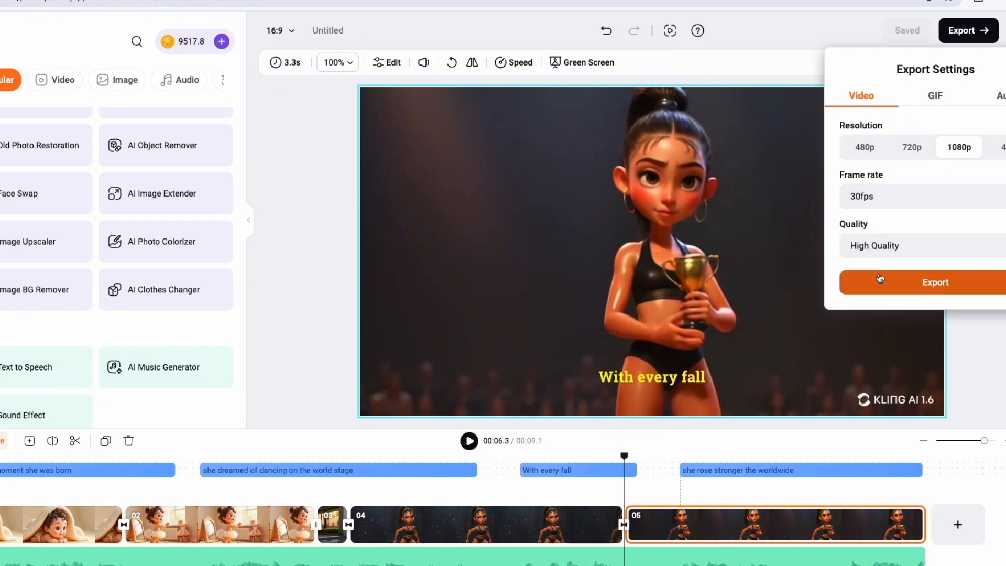
pyautogui.click(886, 284)
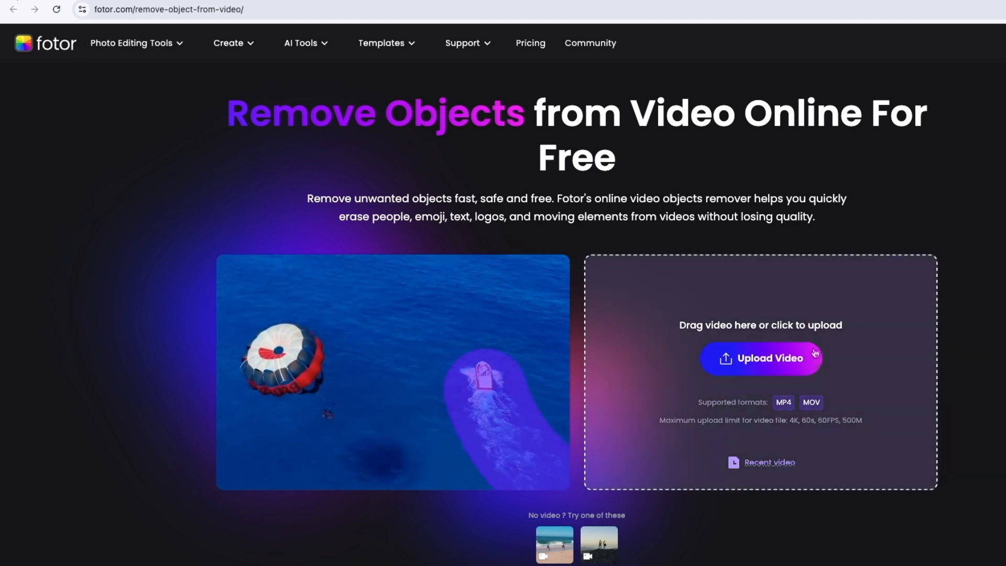
# In Fotor's Video Object Remover, upload the exported video, brush over the KLING AI watermark, and remove it.
pyautogui.click(770, 358)
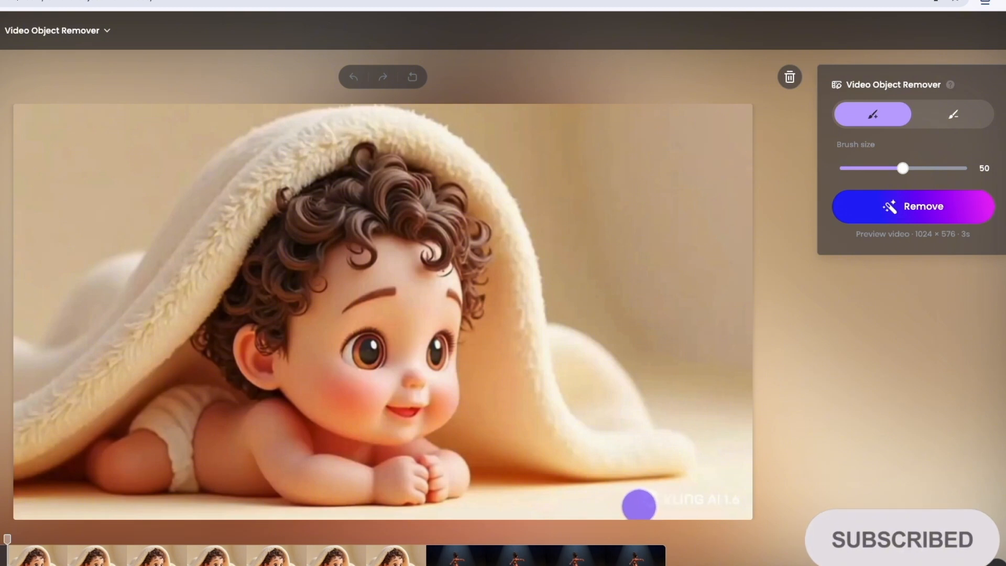
pyautogui.moveTo(638, 505); pyautogui.dragTo(711, 501)
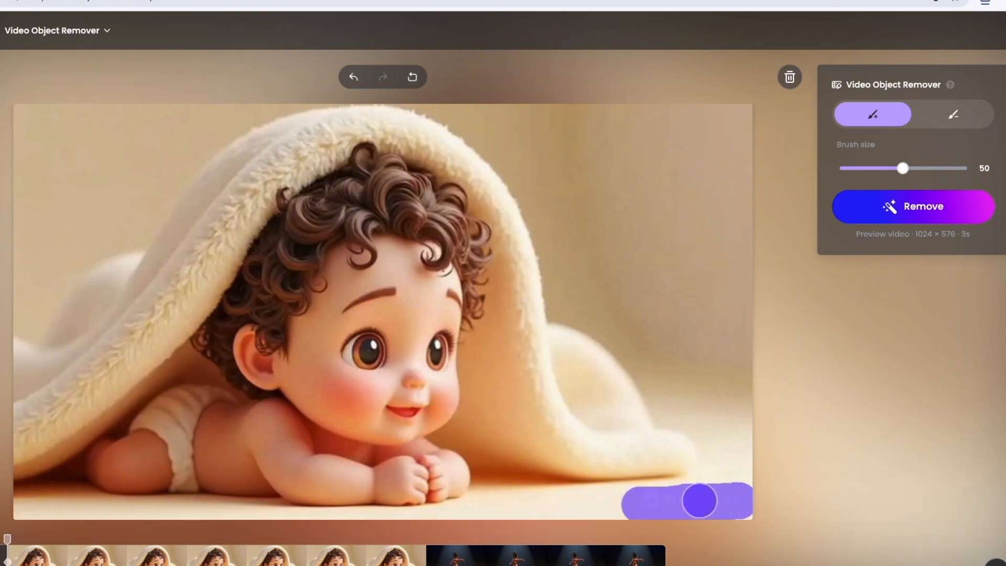
pyautogui.moveTo(700, 501)
pyautogui.mouseDown()
pyautogui.moveTo(674, 492)
pyautogui.moveTo(734, 496)
pyautogui.mouseUp()
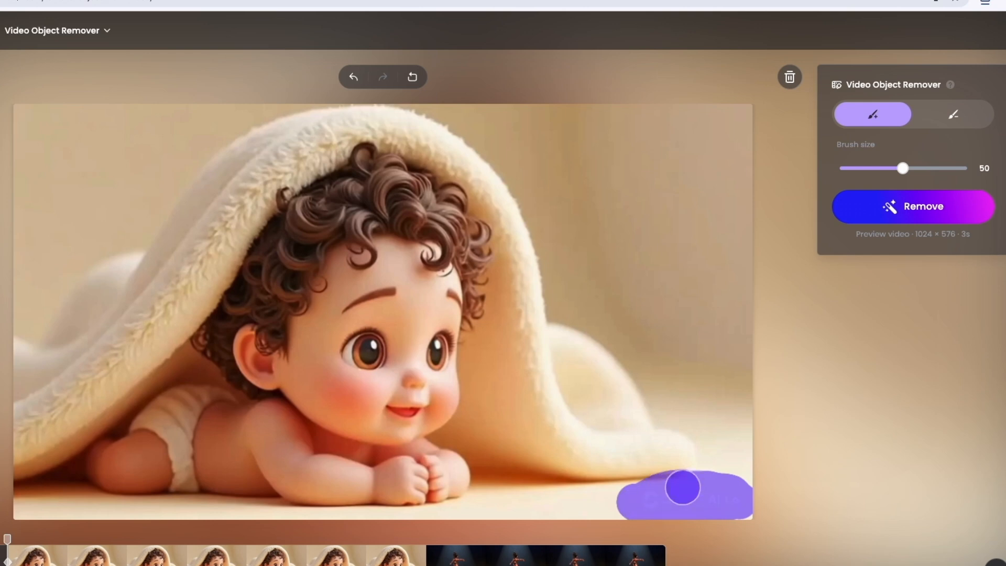
pyautogui.click(887, 215)
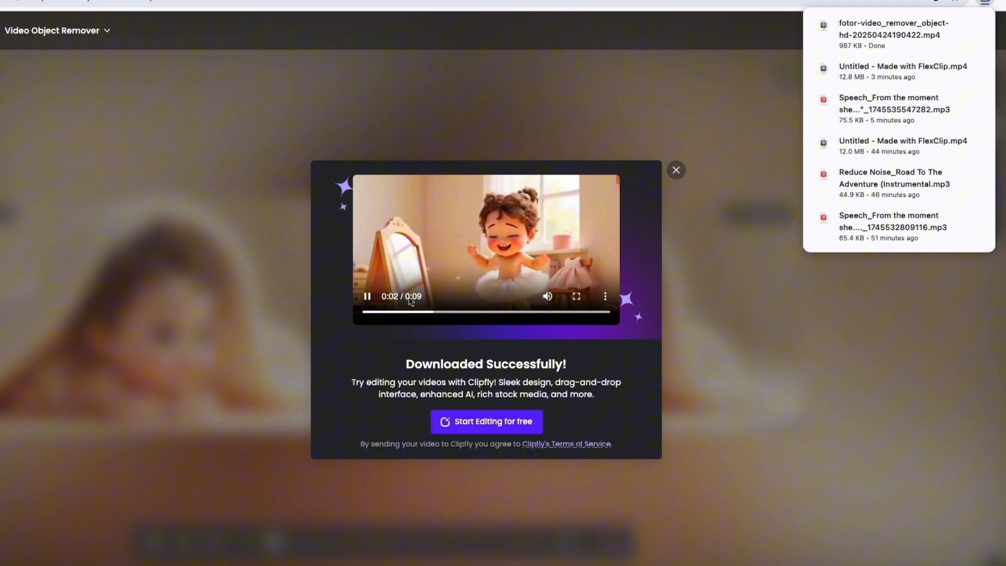
# Review the watermark-free result video preview in full screen.
pyautogui.click(368, 297)
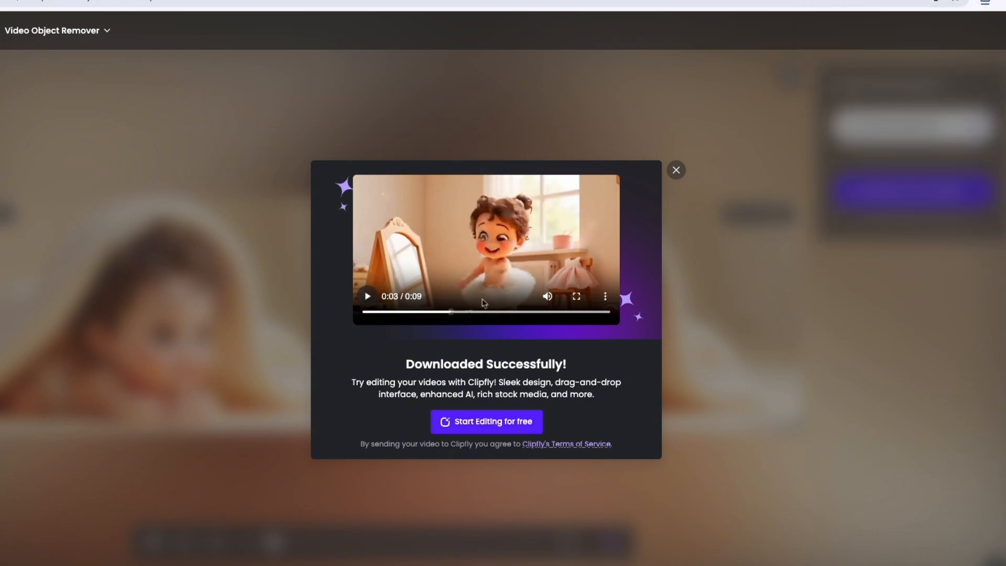
pyautogui.click(577, 296)
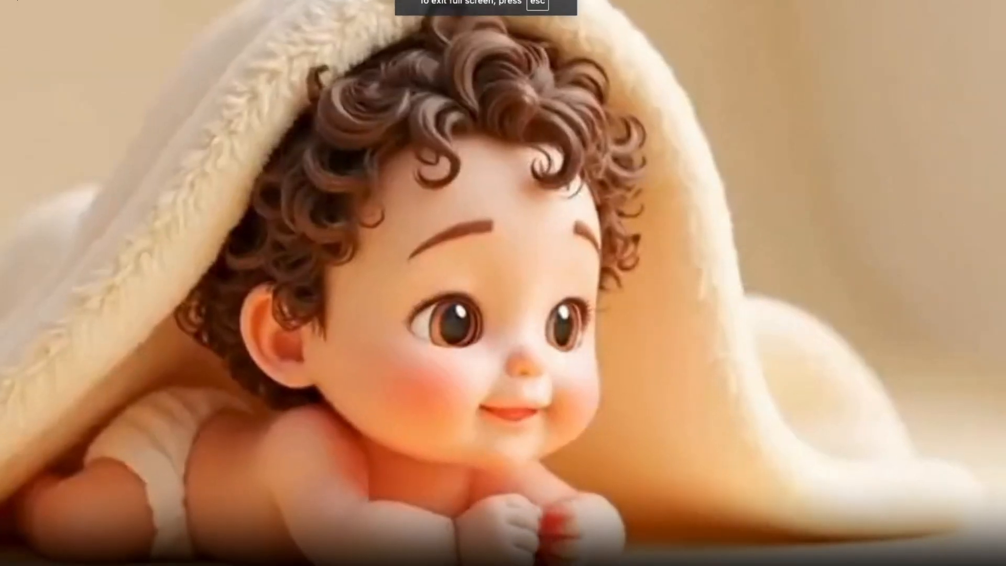